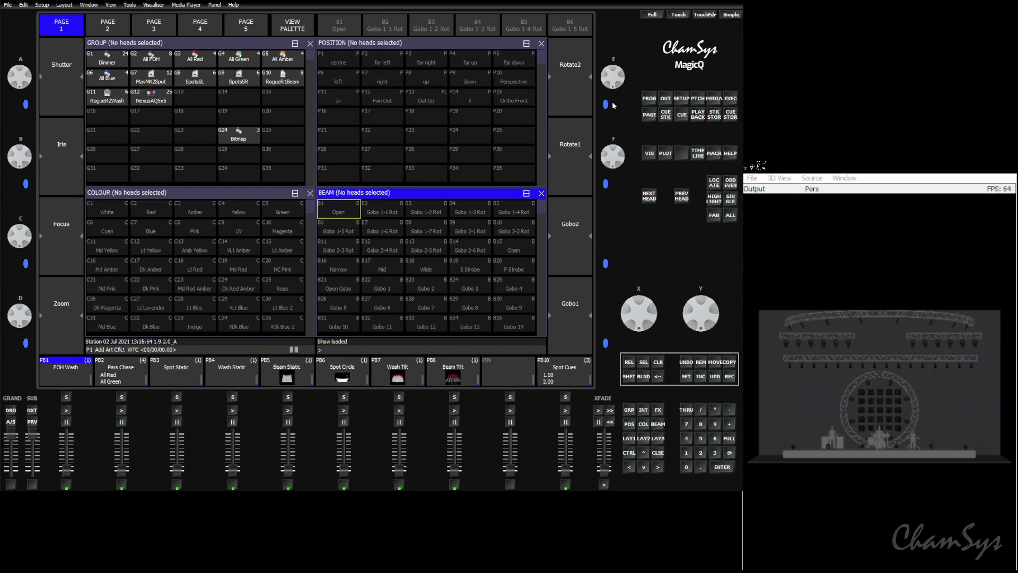
- Patch a MagicHD Full media server at 20-001 and filter the head list to MagicHD
{"action": "left_click", "coordinate": [698, 99]}
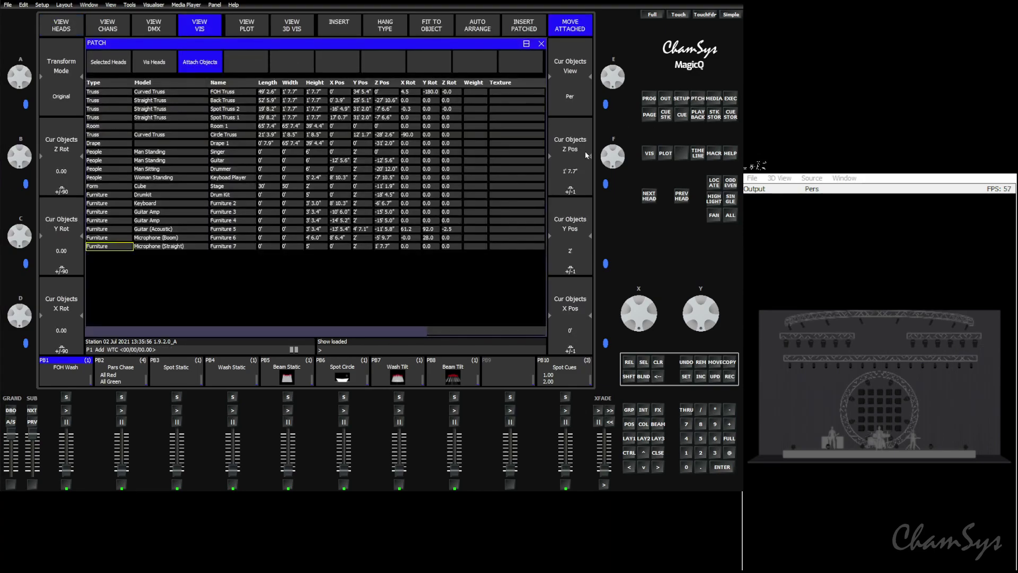
{"action": "left_click", "coordinate": [73, 32]}
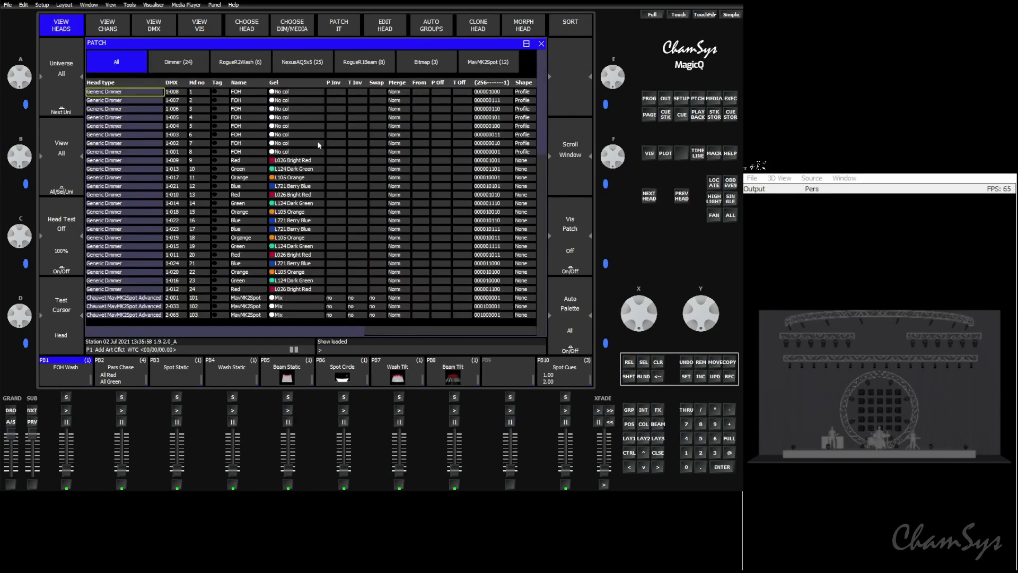
{"action": "left_click", "coordinate": [287, 27]}
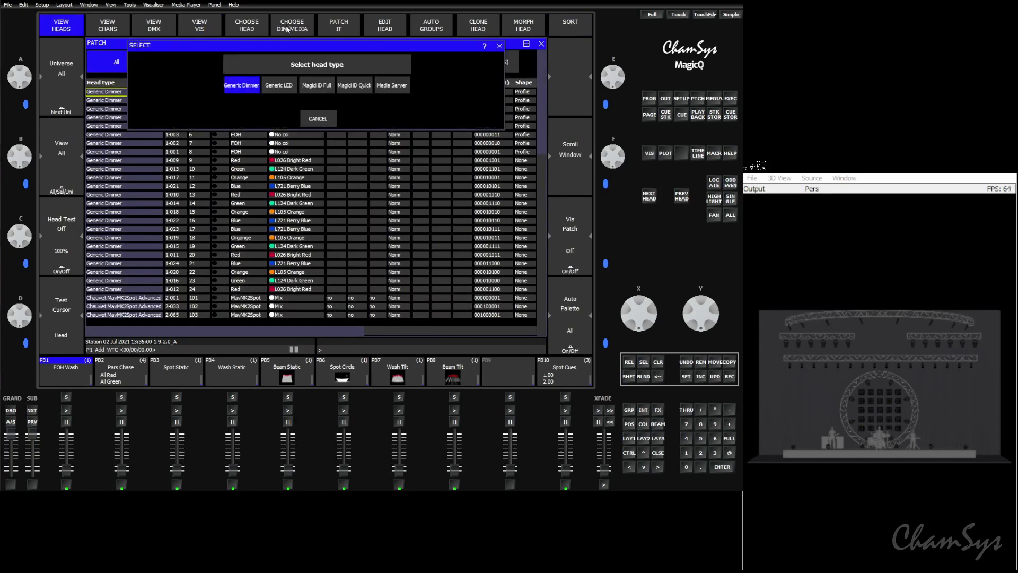
{"action": "left_click", "coordinate": [316, 85]}
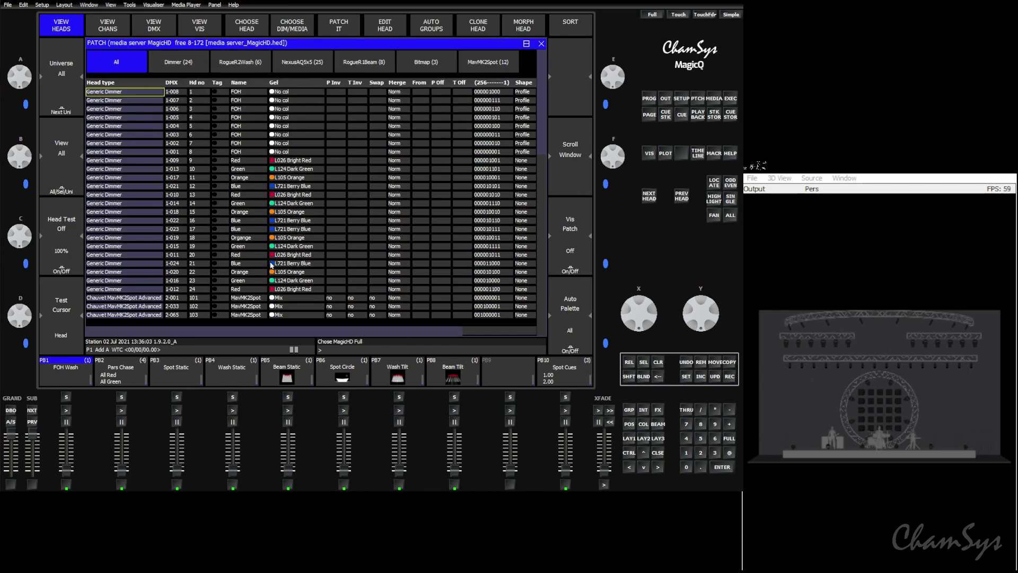
{"action": "type", "text": "1@20-1"}
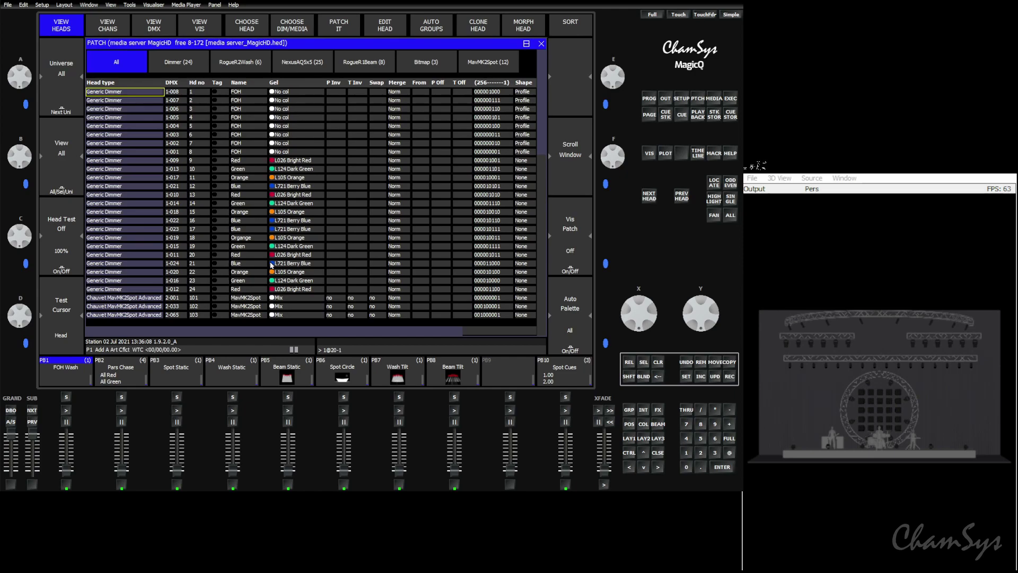
{"action": "key", "text": "Return"}
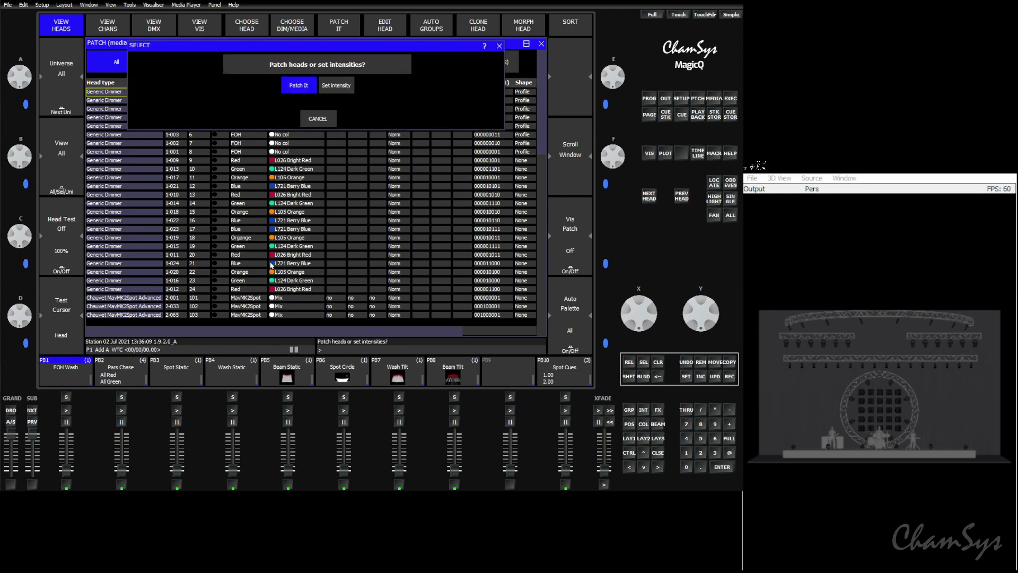
{"action": "left_click", "coordinate": [300, 83]}
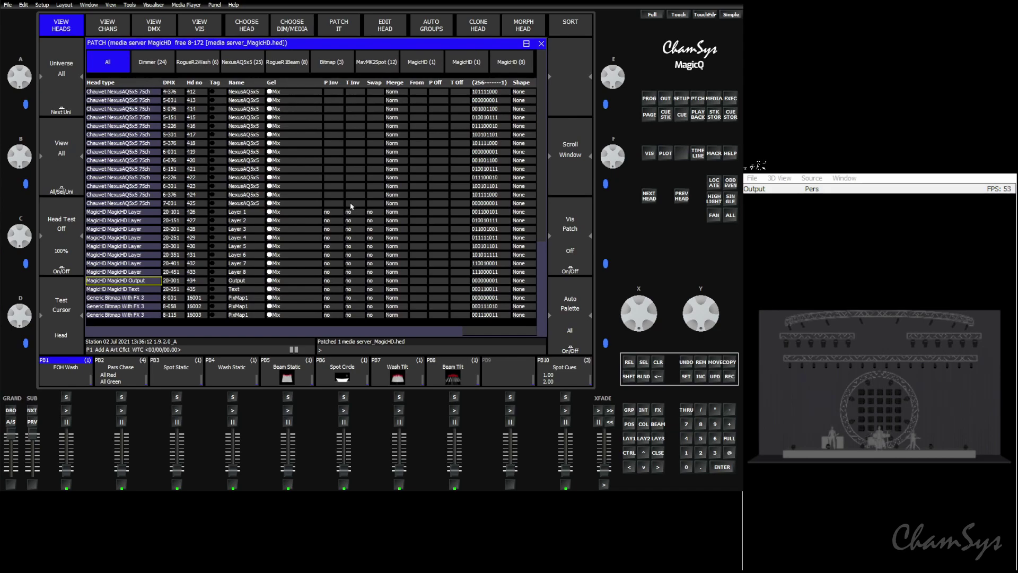
{"action": "left_click", "coordinate": [425, 65]}
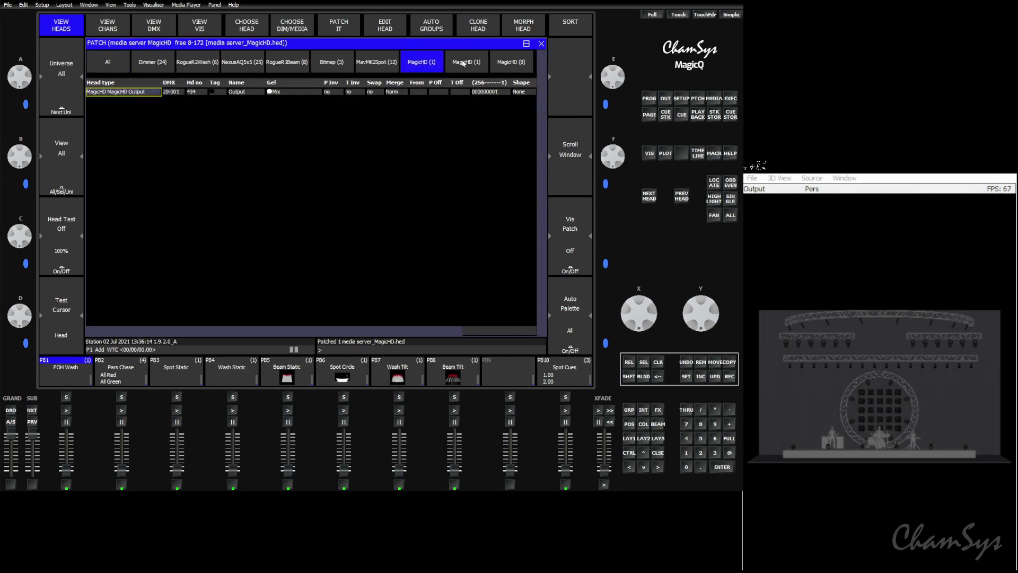
{"action": "left_click", "coordinate": [511, 62]}
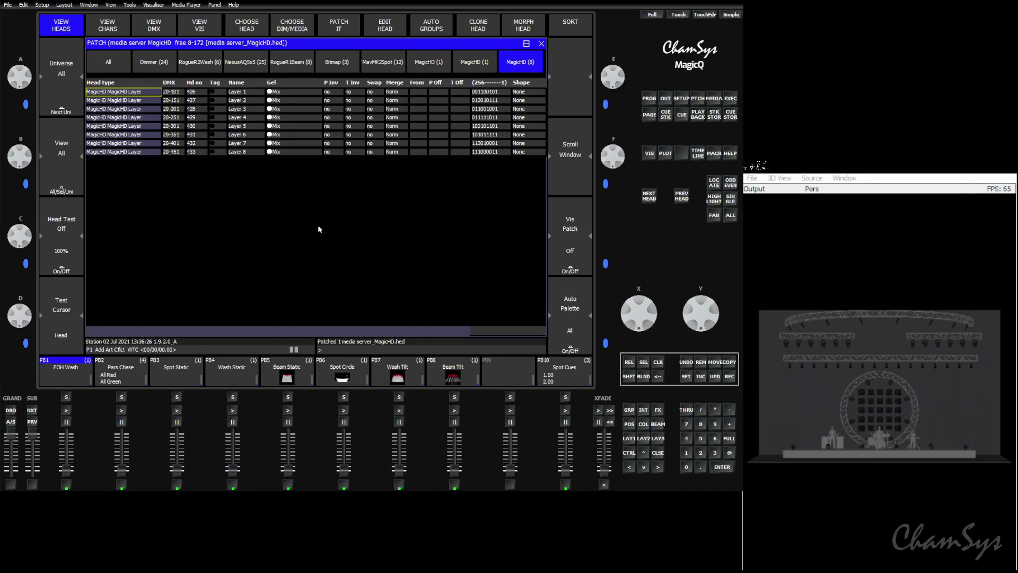
- Select MagicHD Layer 1 and Output heads and locate them at 100% intensity
{"action": "left_click", "coordinate": [717, 101]}
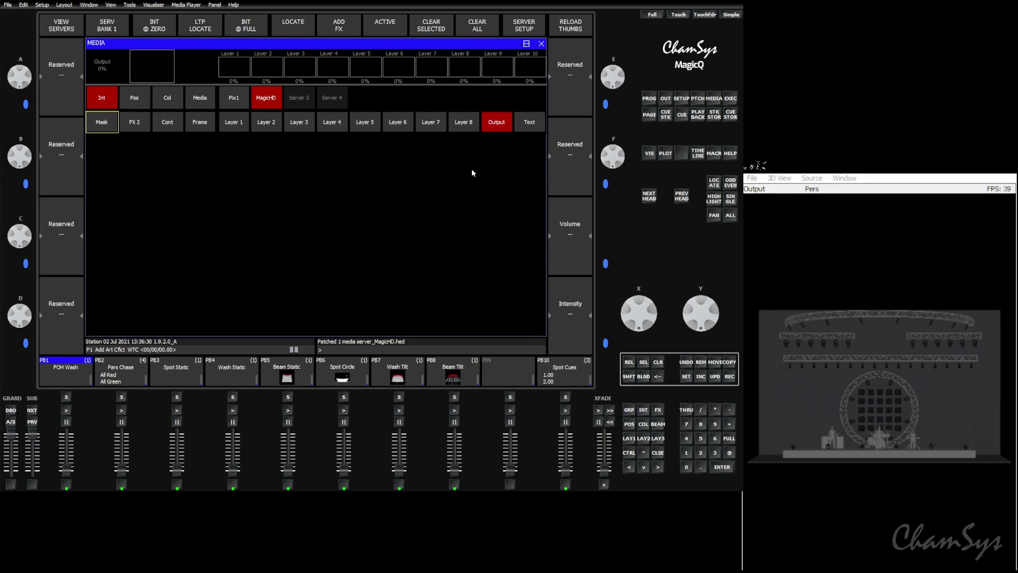
{"action": "left_click", "coordinate": [268, 98]}
{"action": "left_click", "coordinate": [233, 121]}
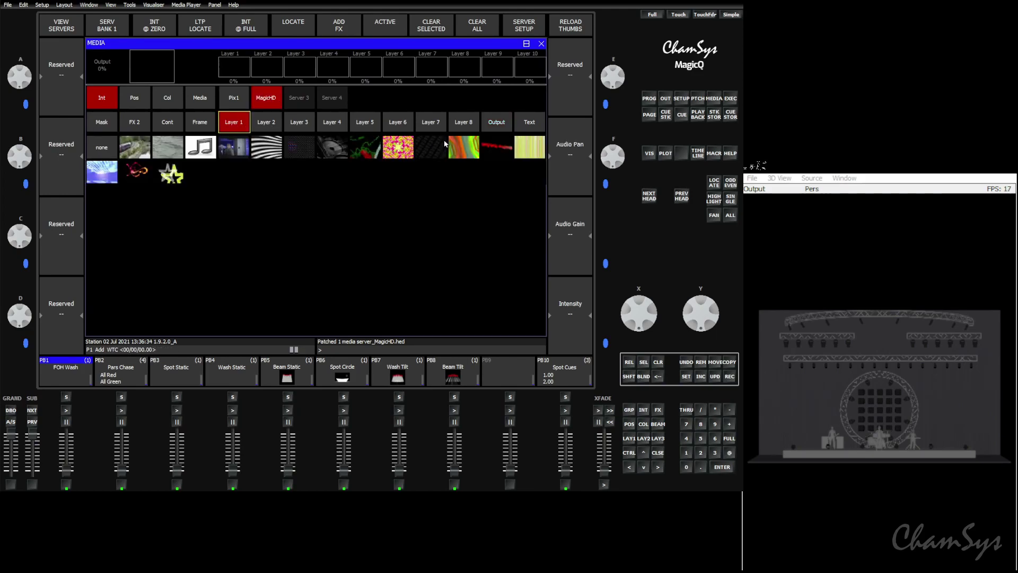
{"action": "left_click", "coordinate": [497, 122]}
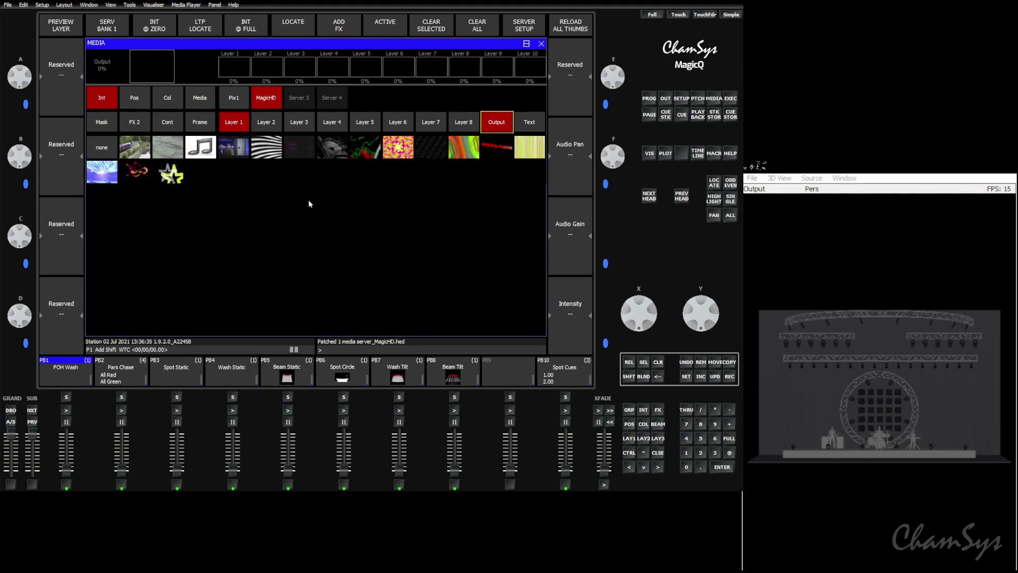
{"action": "left_click", "coordinate": [293, 25]}
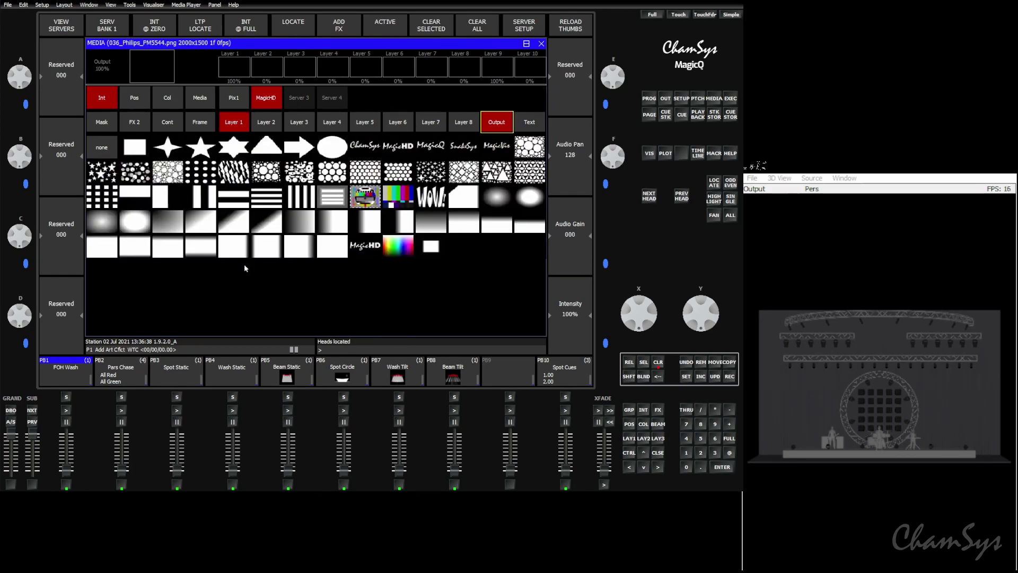
- Choose head 426 as the MagicHD media player in Select Player
{"action": "left_click", "coordinate": [186, 6]}
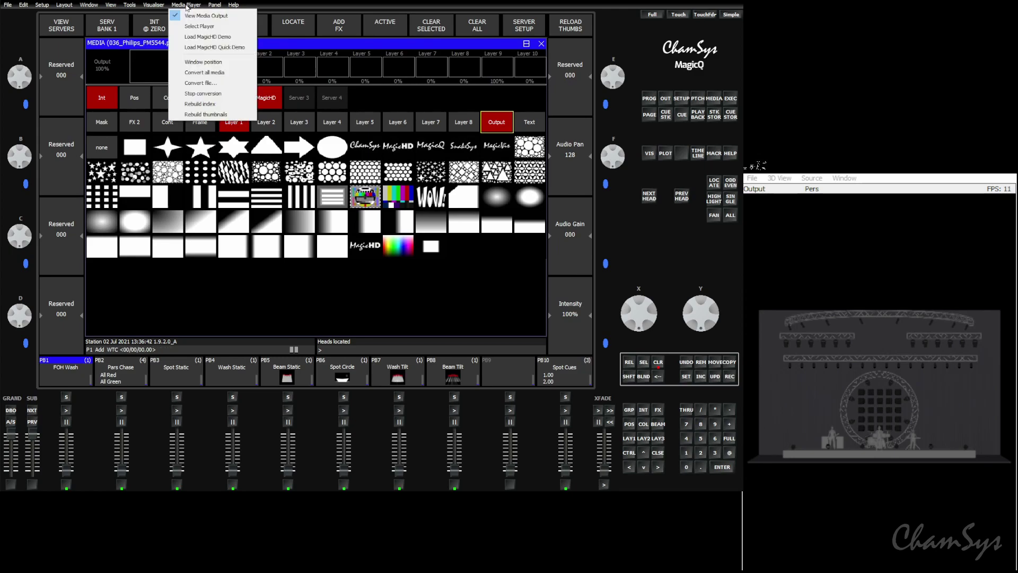
{"action": "left_click", "coordinate": [192, 30]}
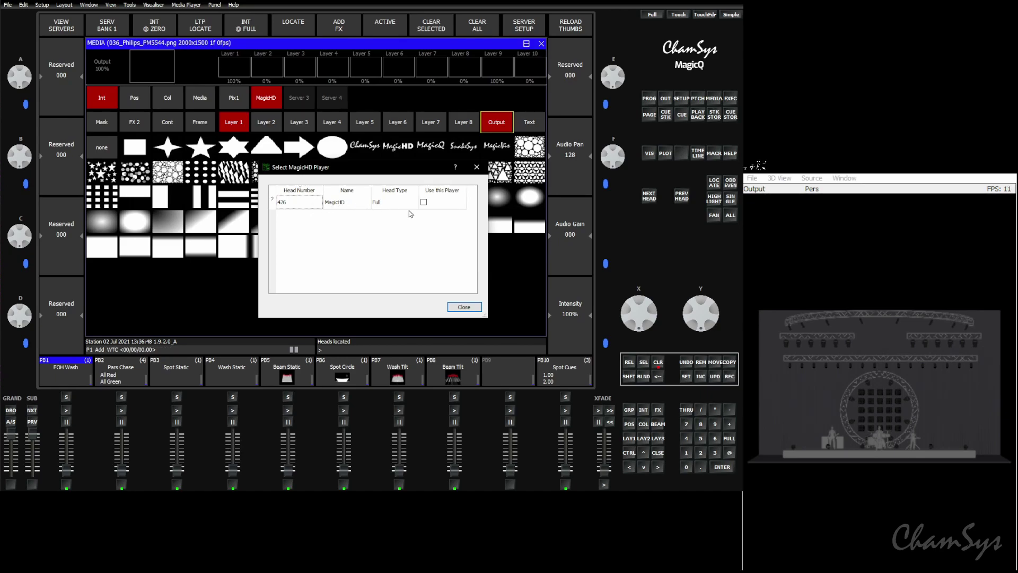
{"action": "left_click", "coordinate": [423, 203]}
{"action": "left_click", "coordinate": [463, 307]}
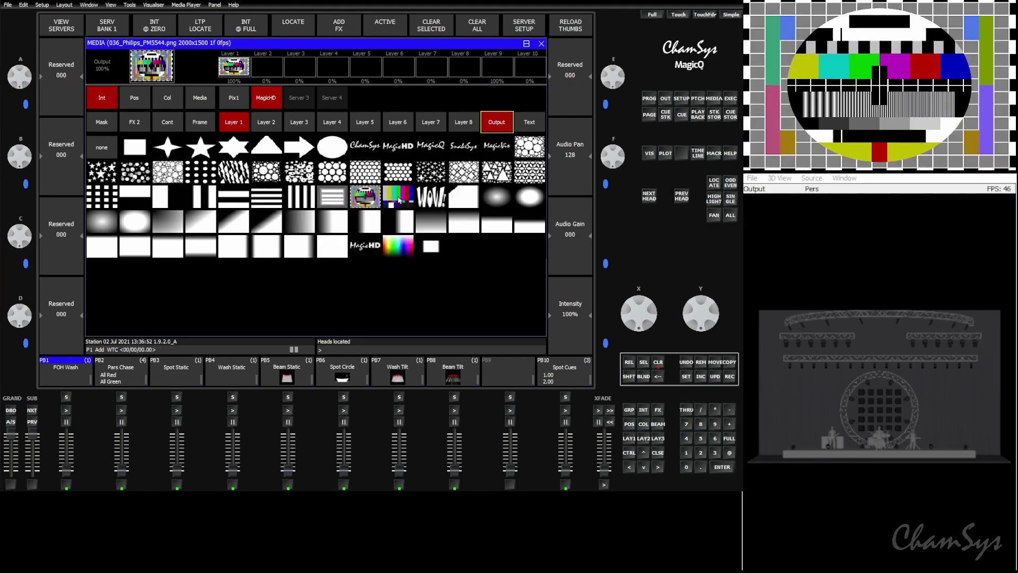
- Try the WOW image and the test card on Layer 1, then clear the programmer
{"action": "left_click", "coordinate": [424, 198]}
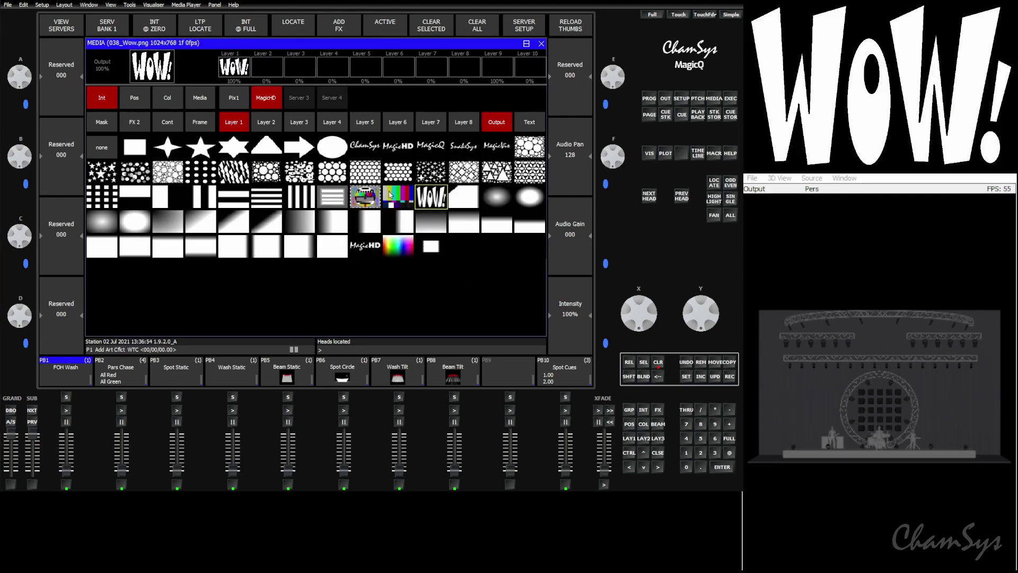
{"action": "left_click", "coordinate": [371, 199]}
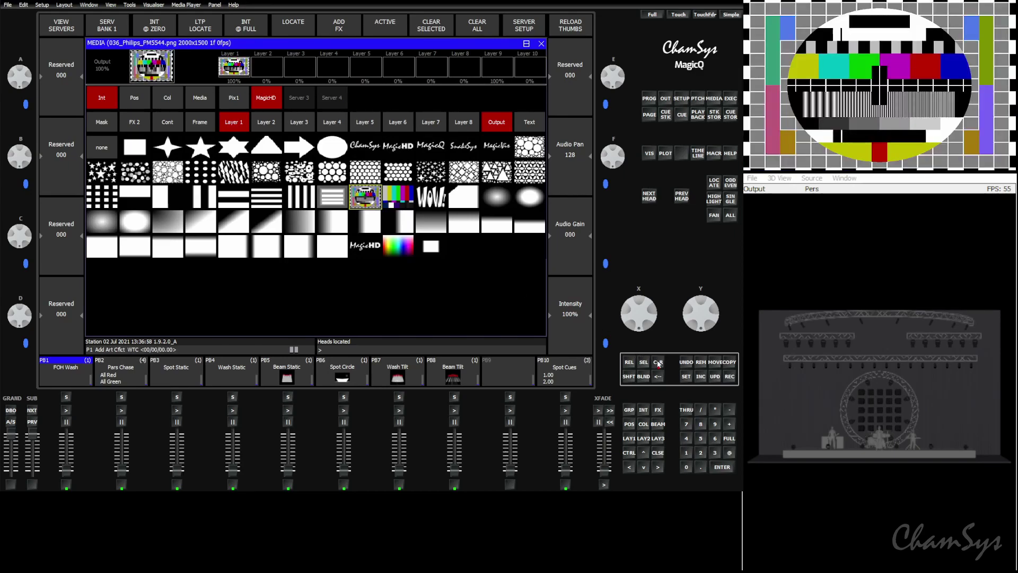
{"action": "left_click", "coordinate": [658, 362]}
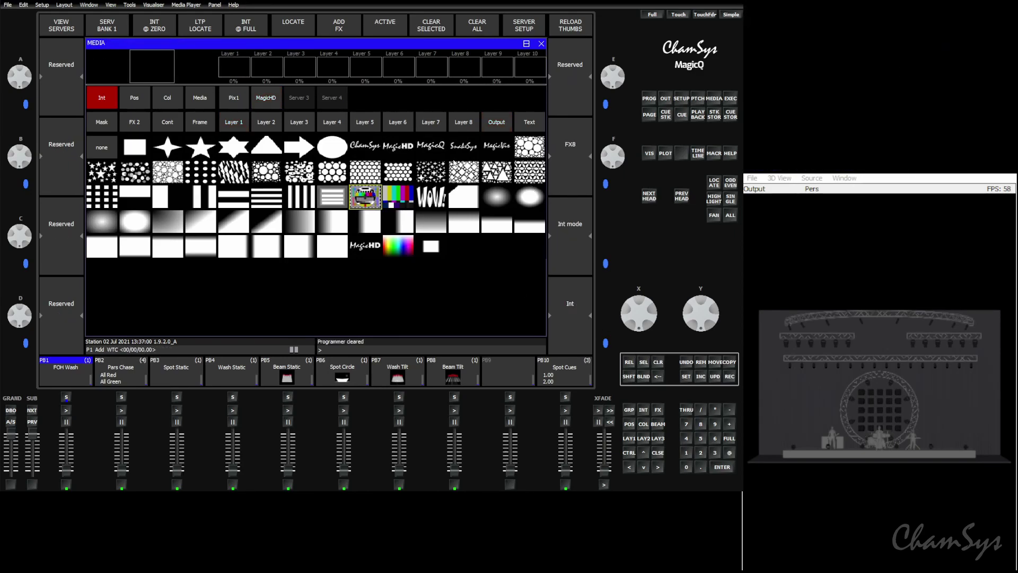
- Open Setup's View Media list and inspect the MagicHD server row settings
{"action": "left_click", "coordinate": [682, 98]}
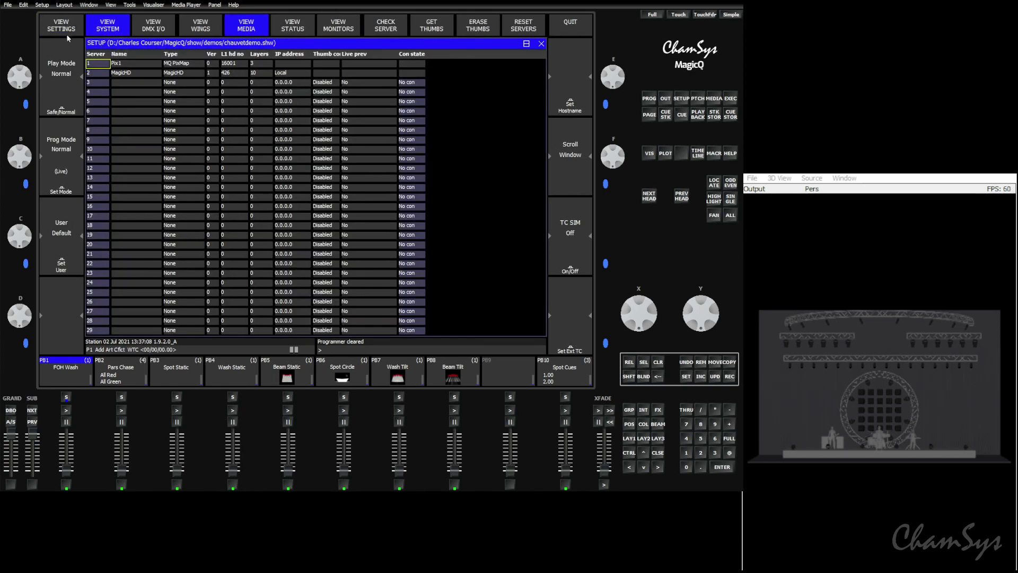
{"action": "left_click", "coordinate": [107, 25]}
{"action": "left_click", "coordinate": [246, 25]}
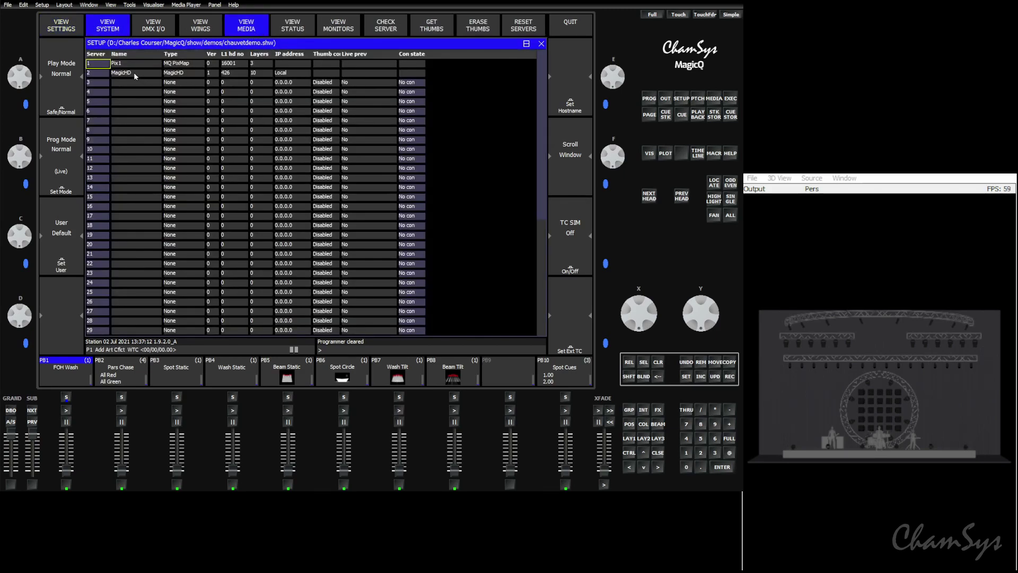
{"action": "left_click", "coordinate": [154, 74]}
{"action": "left_click_drag", "start_coordinate": [178, 77], "coordinate": [363, 79]}
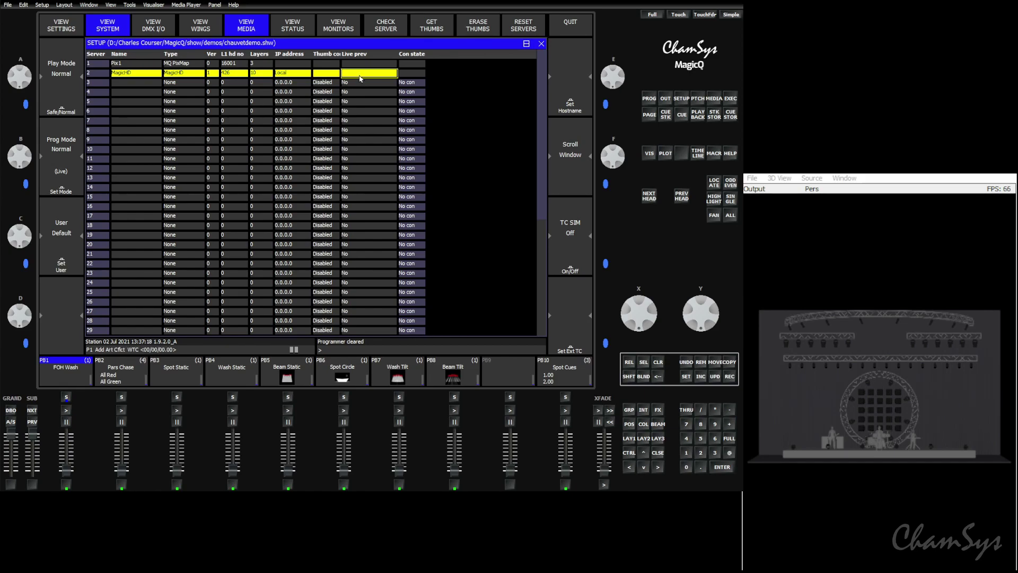
{"action": "left_click", "coordinate": [89, 75]}
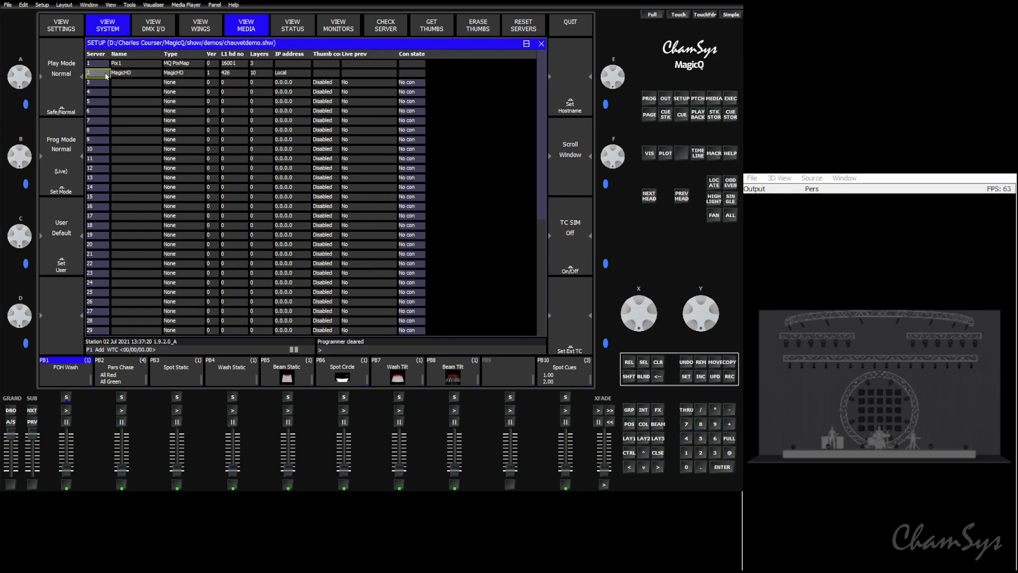
- Check the MagicHD server's IP address and live preview entries, then return to the layer patch
{"action": "left_click", "coordinate": [122, 72]}
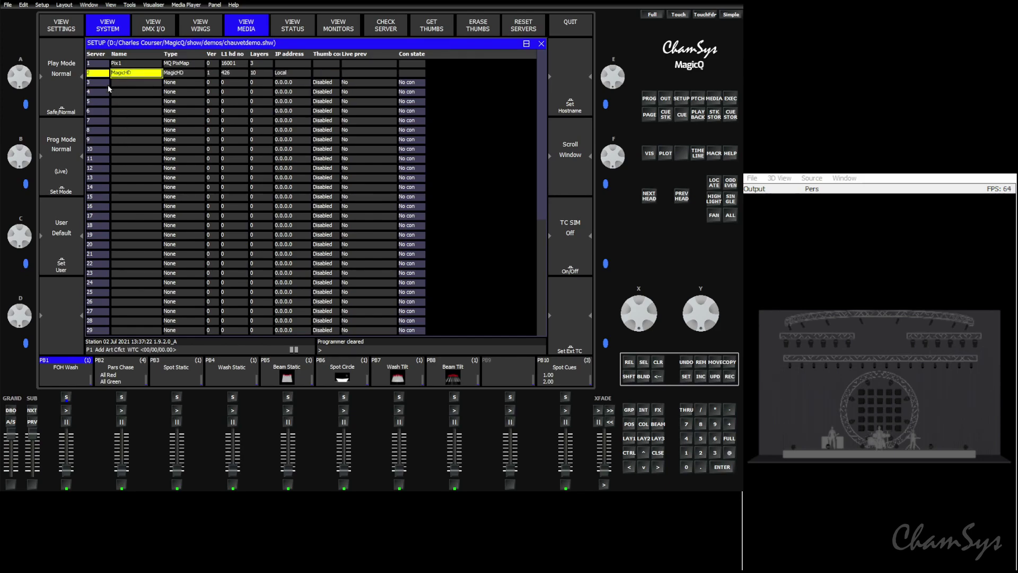
{"action": "left_click", "coordinate": [93, 64]}
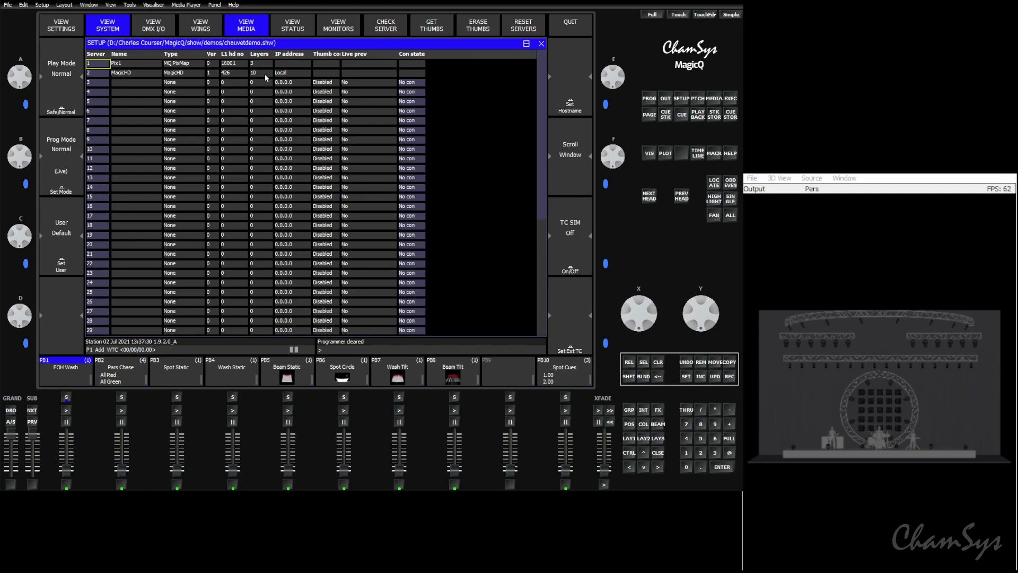
{"action": "left_click", "coordinate": [281, 75]}
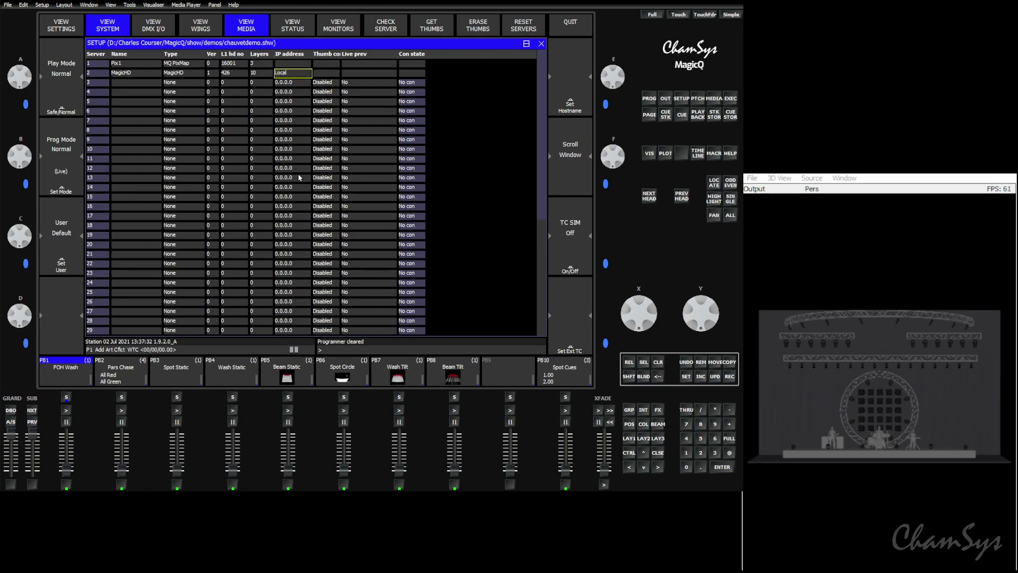
{"action": "left_click", "coordinate": [329, 76]}
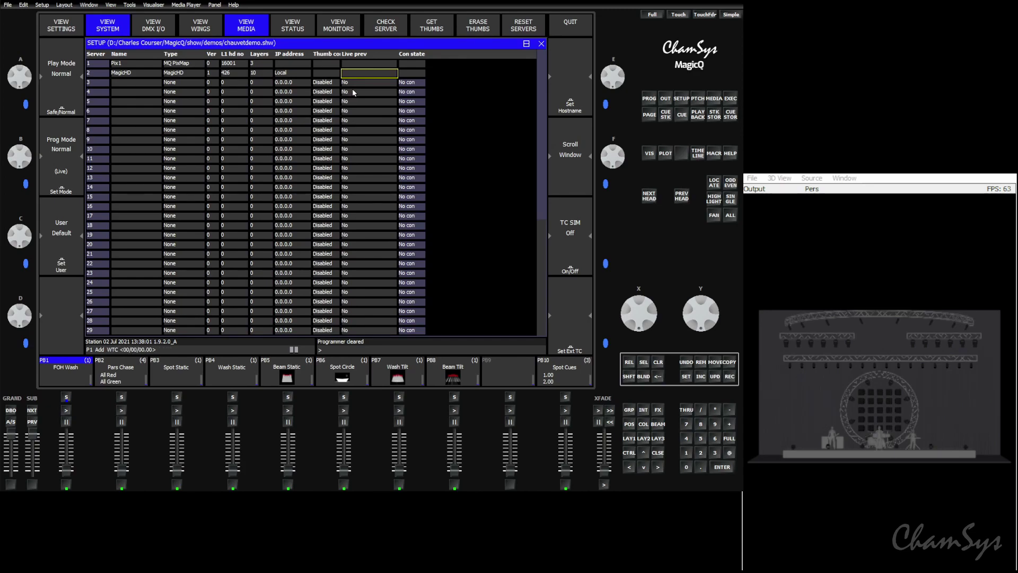
{"action": "left_click", "coordinate": [99, 74]}
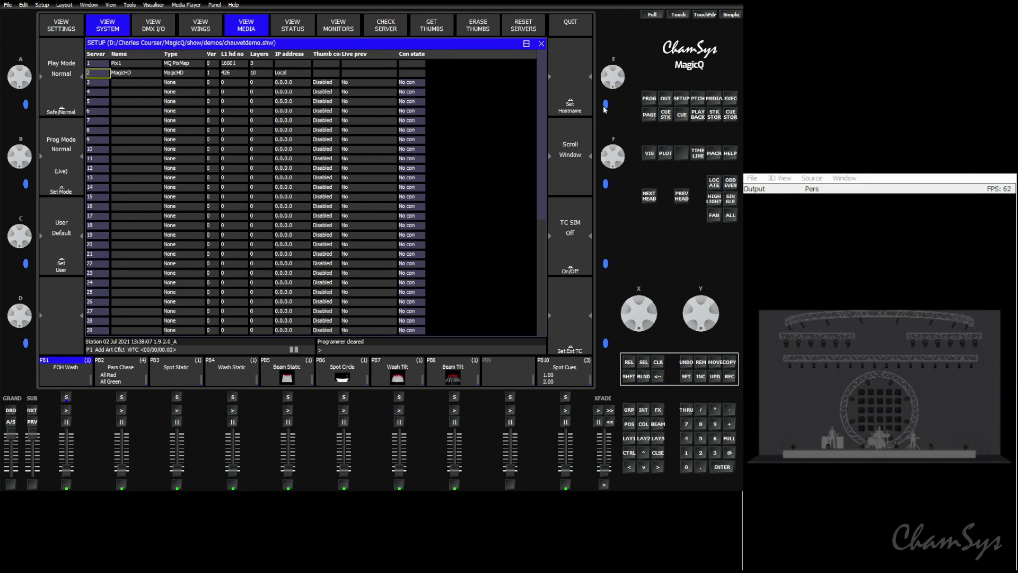
{"action": "left_click", "coordinate": [697, 98]}
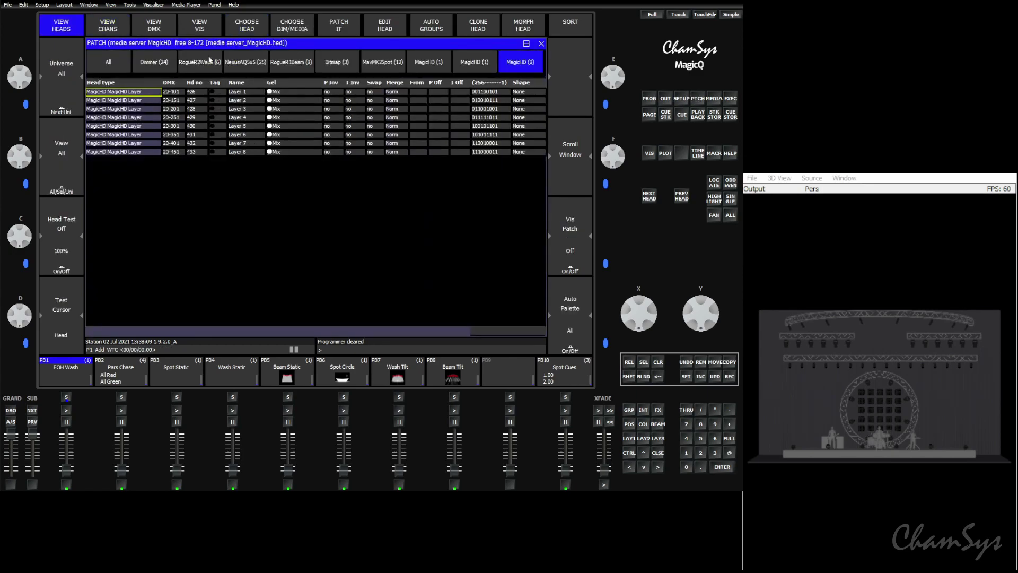
- Insert a new Form cube object in the visualiser object table
{"action": "left_click", "coordinate": [201, 26]}
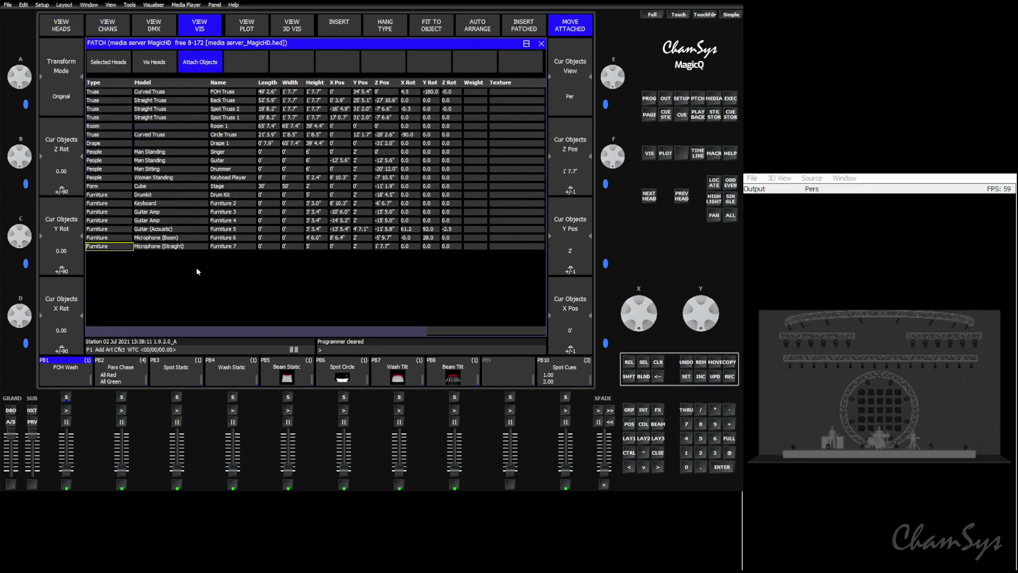
{"action": "left_click", "coordinate": [338, 25]}
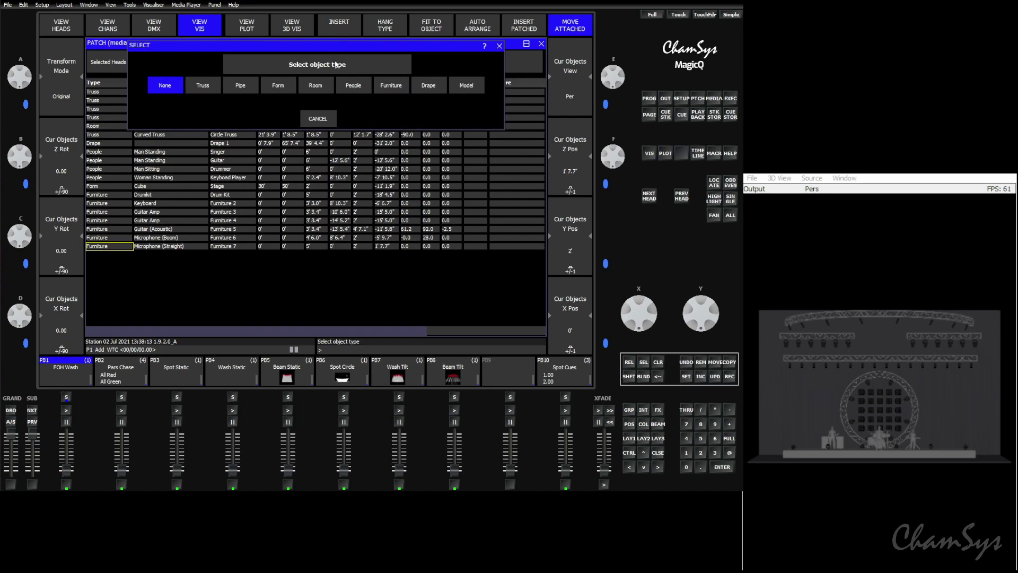
{"action": "left_click", "coordinate": [278, 85]}
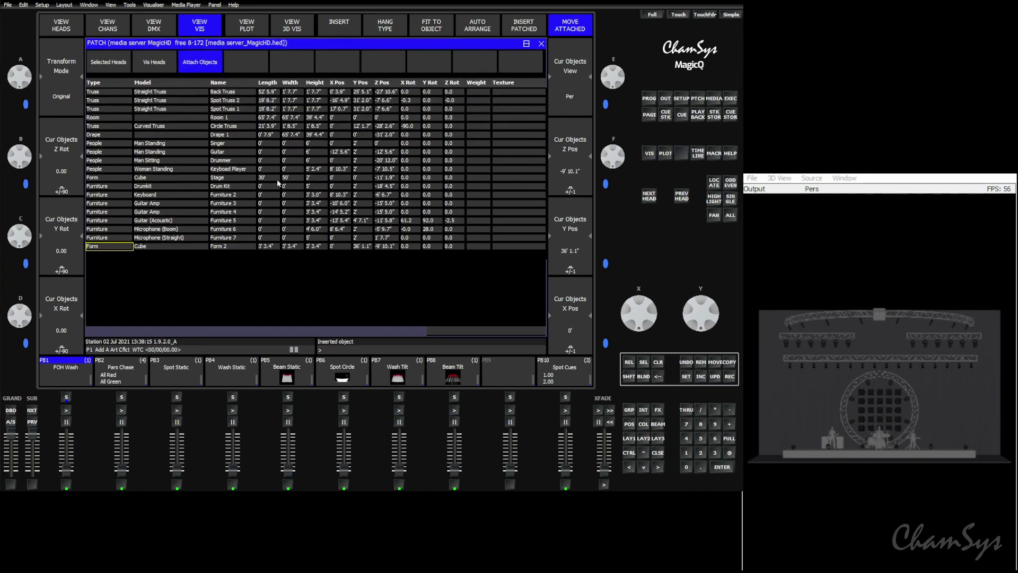
- Size Form 2 to Length 0.1, Width 16 and Height 9
{"action": "left_click", "coordinate": [268, 248]}
{"action": "type", "text": "0.1"}
{"action": "key", "text": "Return"}
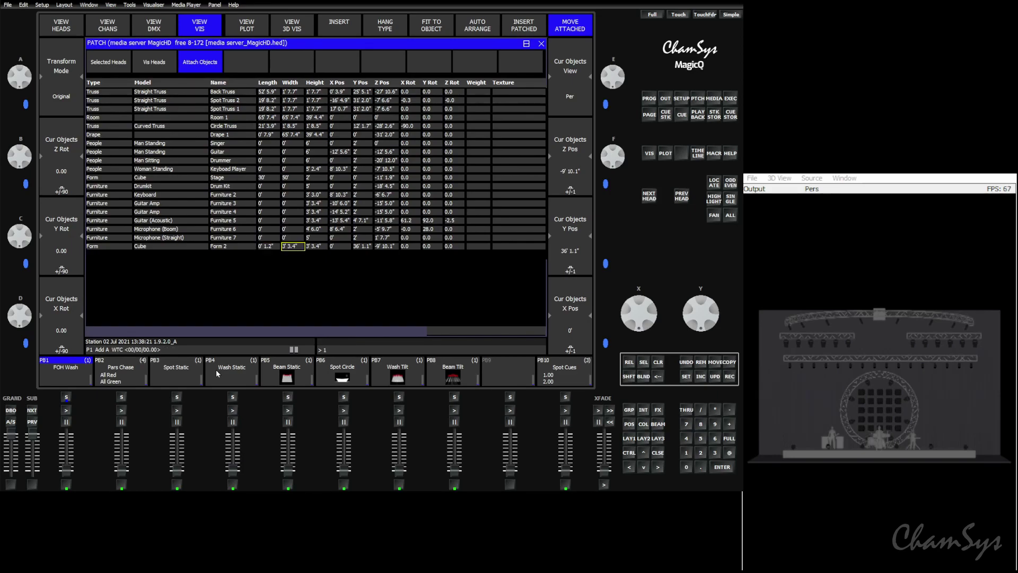
{"action": "type", "text": "16"}
{"action": "key", "text": "Return"}
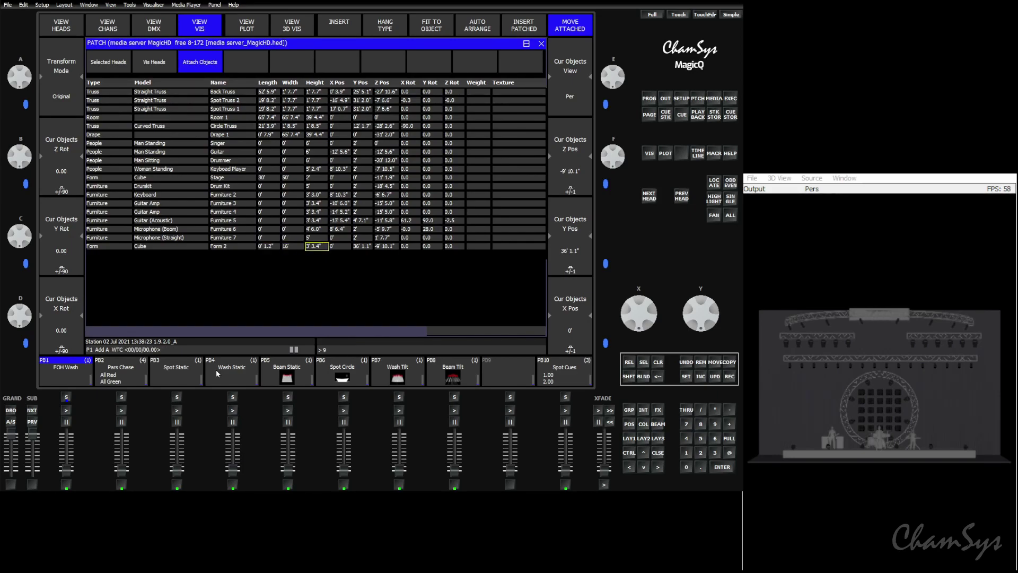
{"action": "type", "text": "9"}
{"action": "key", "text": "Return"}
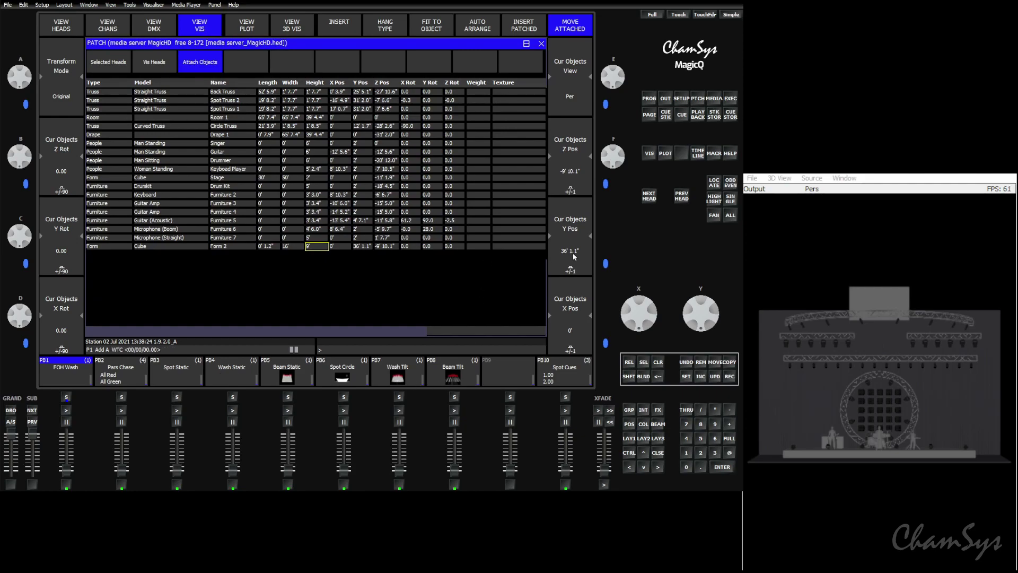
{"action": "scroll", "coordinate": [572, 246], "scroll_direction": "down", "scroll_amount": 10}
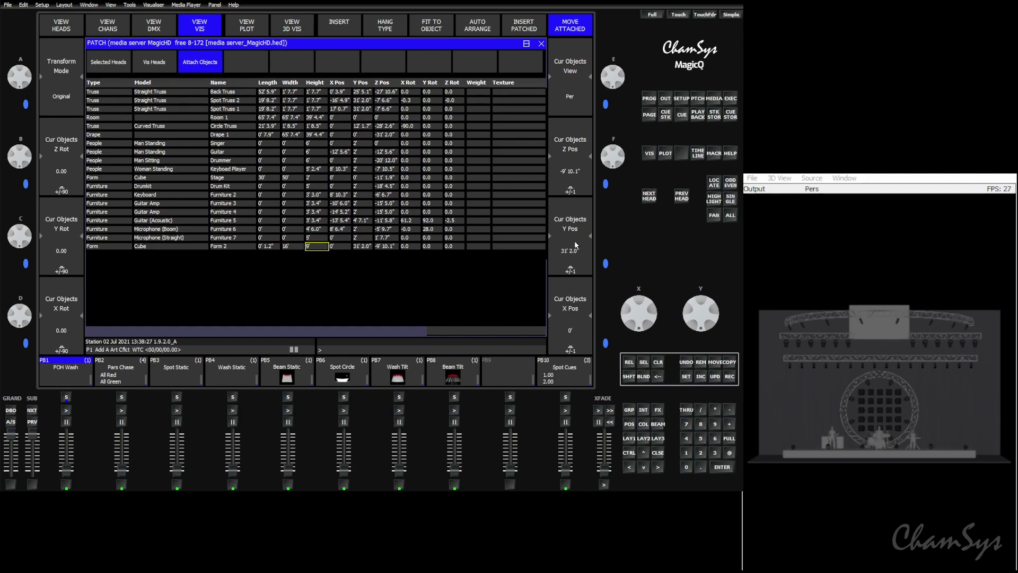
- Lower Form 2's Y Pos to 11' 1.9" with the encoder
{"action": "scroll", "coordinate": [577, 245], "scroll_direction": "down", "scroll_amount": 8}
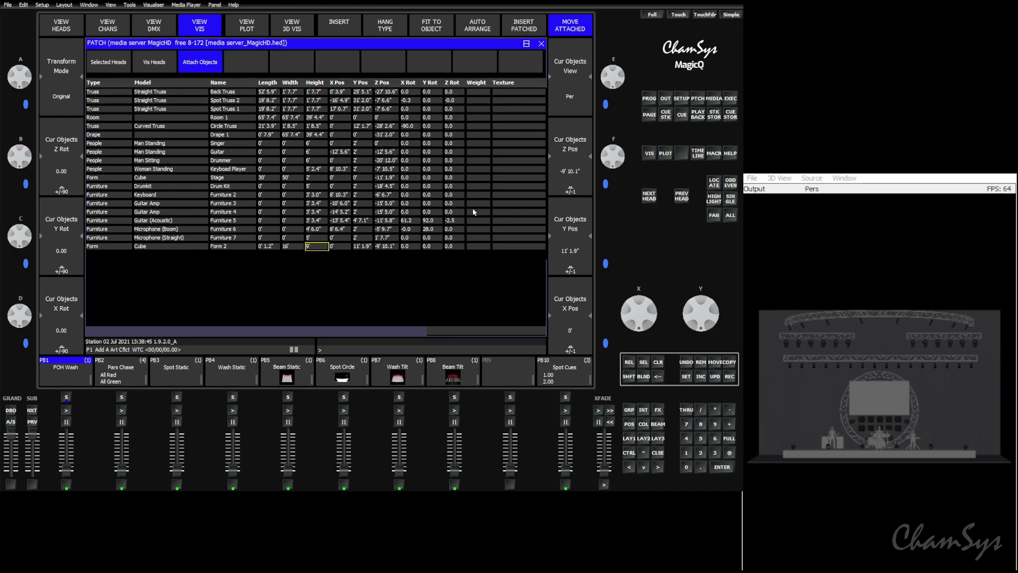
- Enter mp2 in Form 2's Texture cell so it shows media player 2
{"action": "left_click_drag", "start_coordinate": [524, 91], "coordinate": [519, 246]}
{"action": "type", "text": "mp"}
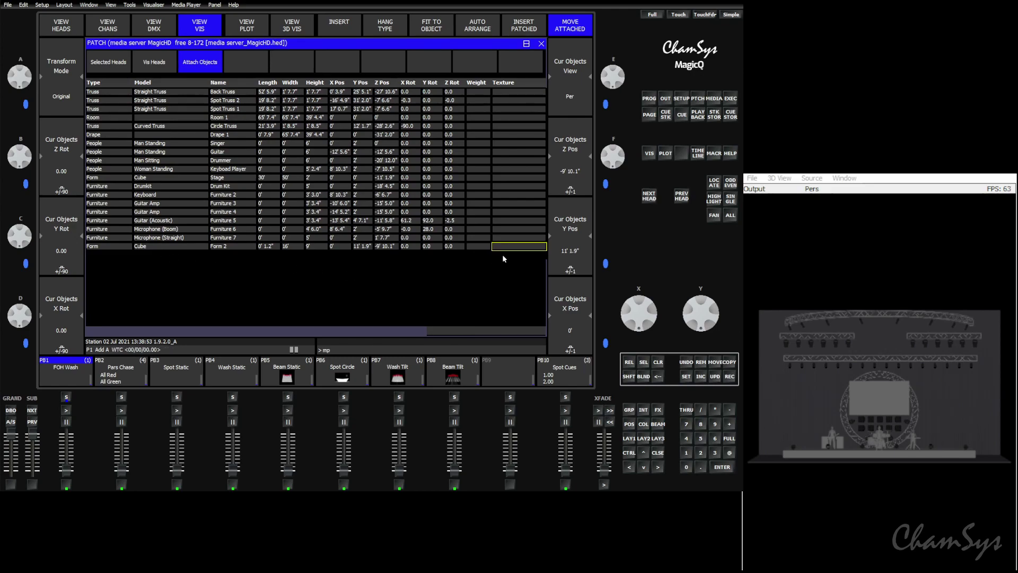
{"action": "type", "text": "2"}
{"action": "key", "text": "Return"}
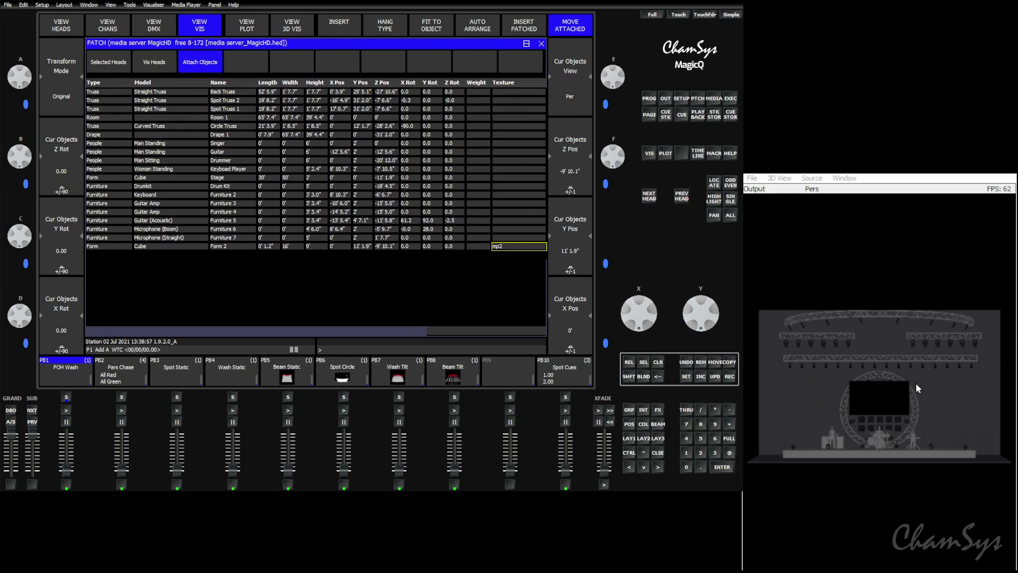
- Type 'Screen 1' into Form 2's Name cell
{"action": "left_click", "coordinate": [182, 246]}
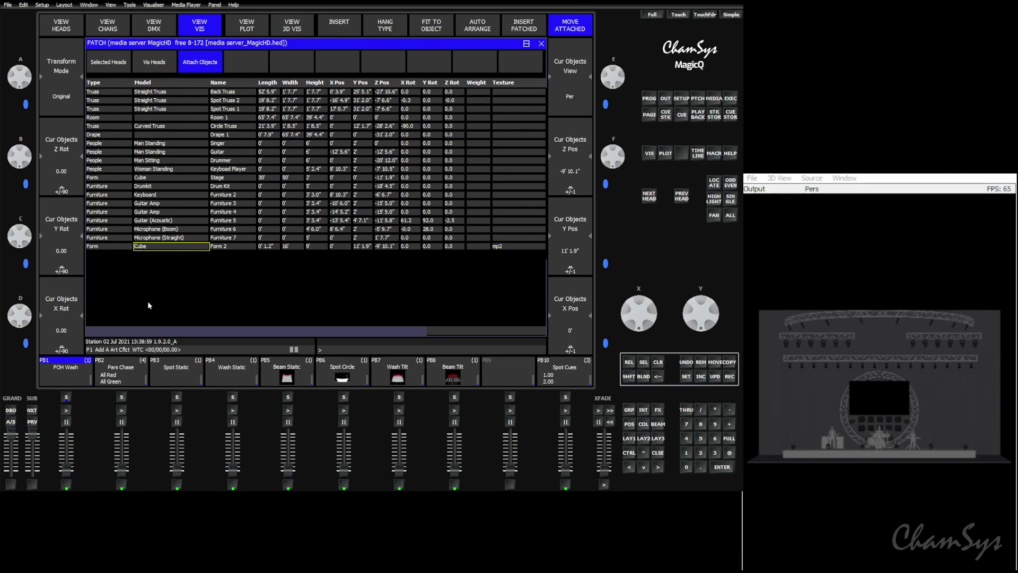
{"action": "left_click", "coordinate": [248, 247]}
{"action": "type", "text": "Screen 1"}
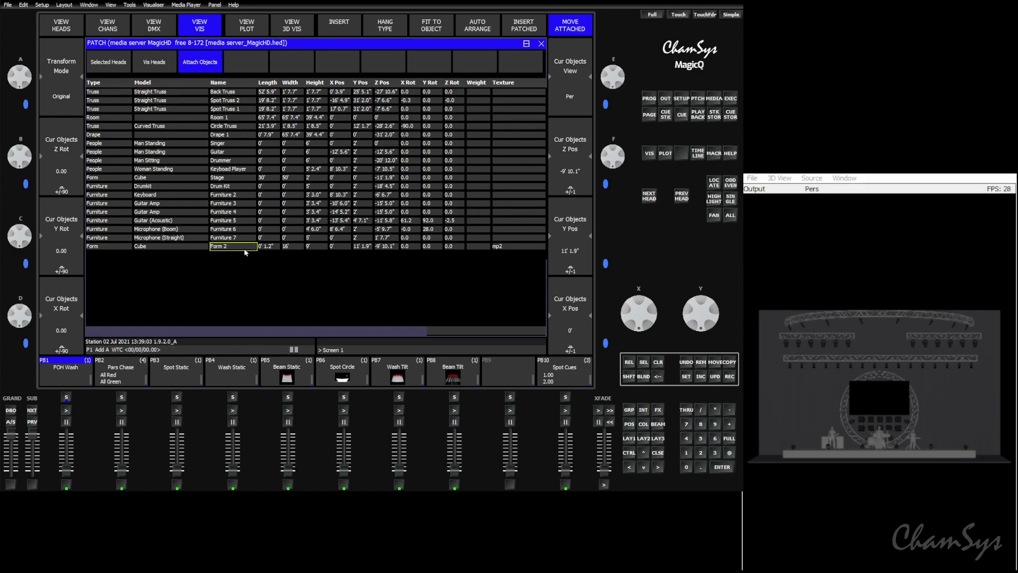
{"action": "key", "text": "Return"}
- Locate MagicHD Output Layer 1 with the PM5544 test card and show Media Folder 004
{"action": "left_click", "coordinate": [517, 246]}
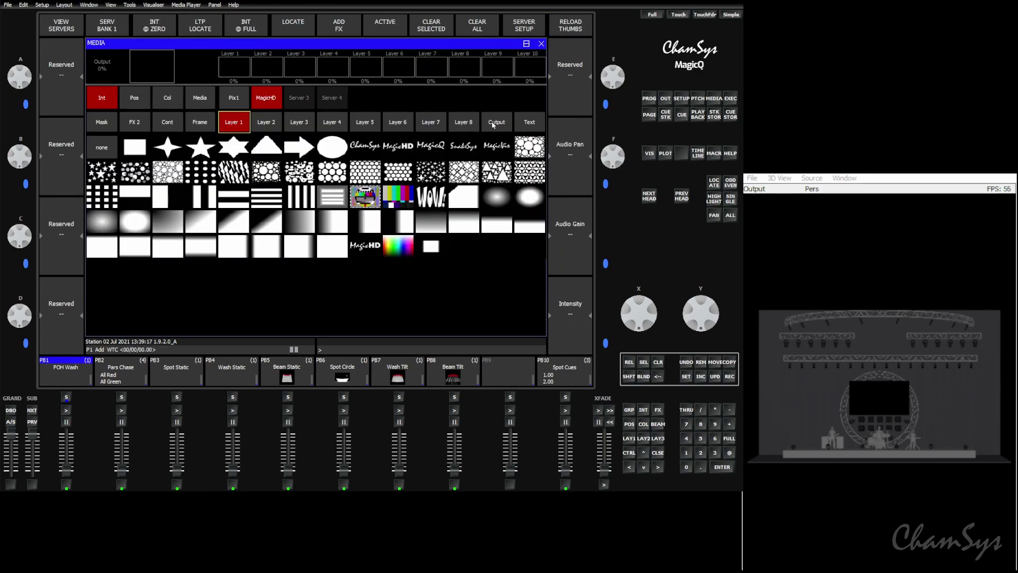
{"action": "left_click", "coordinate": [494, 123]}
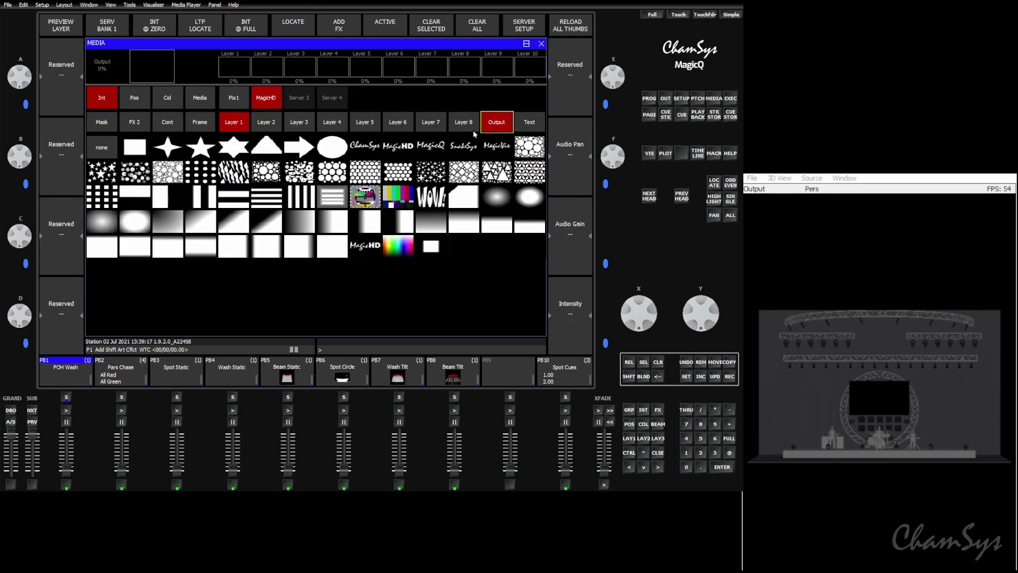
{"action": "left_click", "coordinate": [290, 35]}
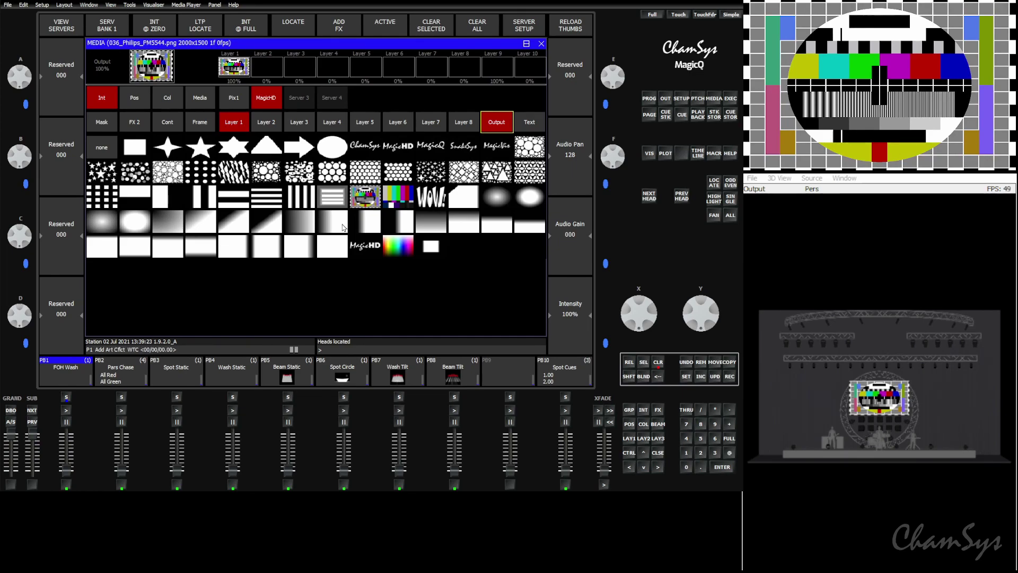
{"action": "left_click", "coordinate": [399, 200]}
{"action": "left_click", "coordinate": [367, 199]}
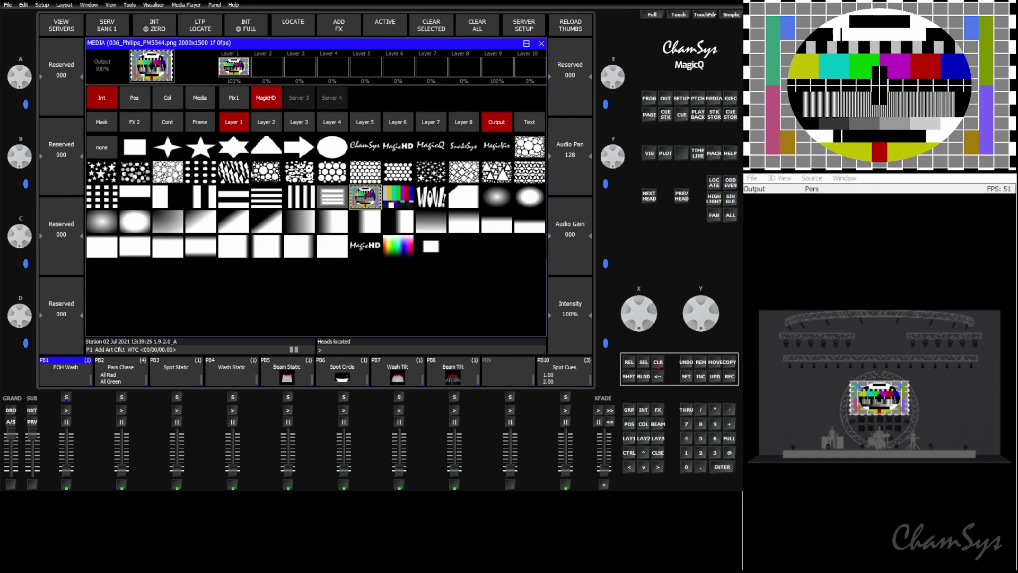
{"action": "left_click", "coordinate": [206, 101]}
{"action": "scroll", "coordinate": [565, 250], "scroll_direction": "up", "scroll_amount": 1}
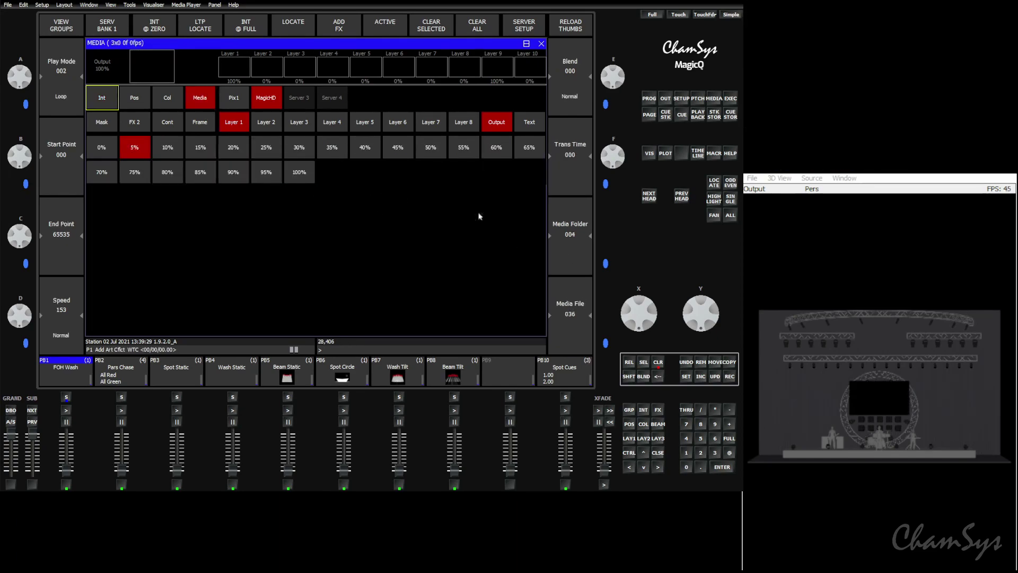
- Play the purple light-beams clip (folder 006, file 033) on Layer 1, then show the visualiser objects
{"action": "scroll", "coordinate": [571, 248], "scroll_direction": "up", "scroll_amount": 2}
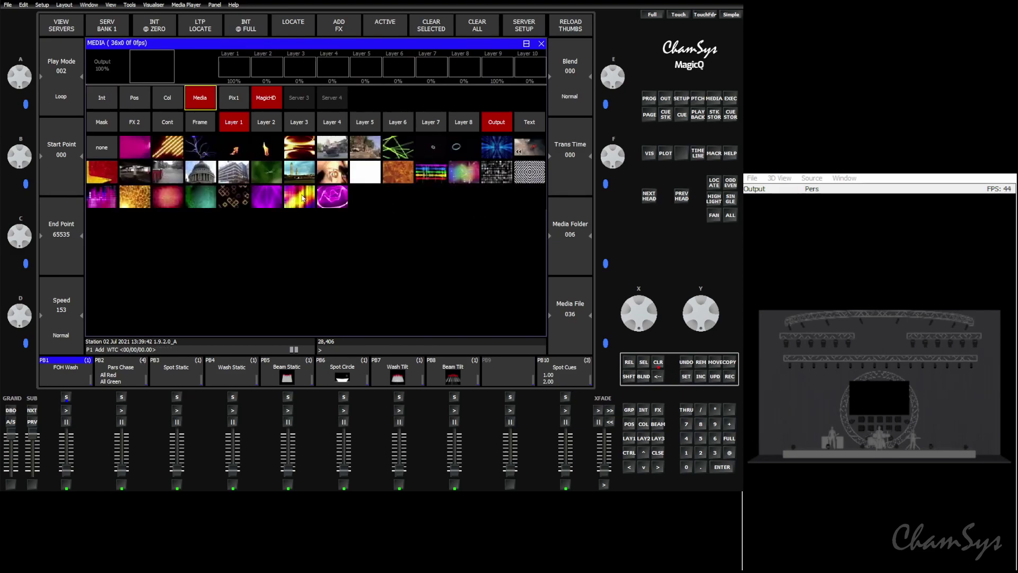
{"action": "left_click", "coordinate": [332, 196]}
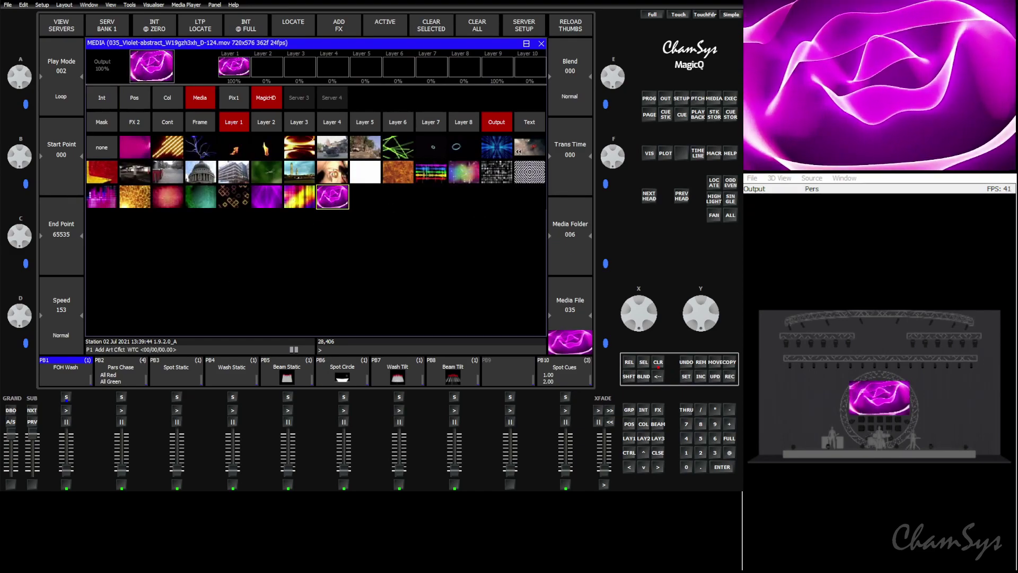
{"action": "scroll", "coordinate": [843, 421], "scroll_direction": "up", "scroll_amount": 5}
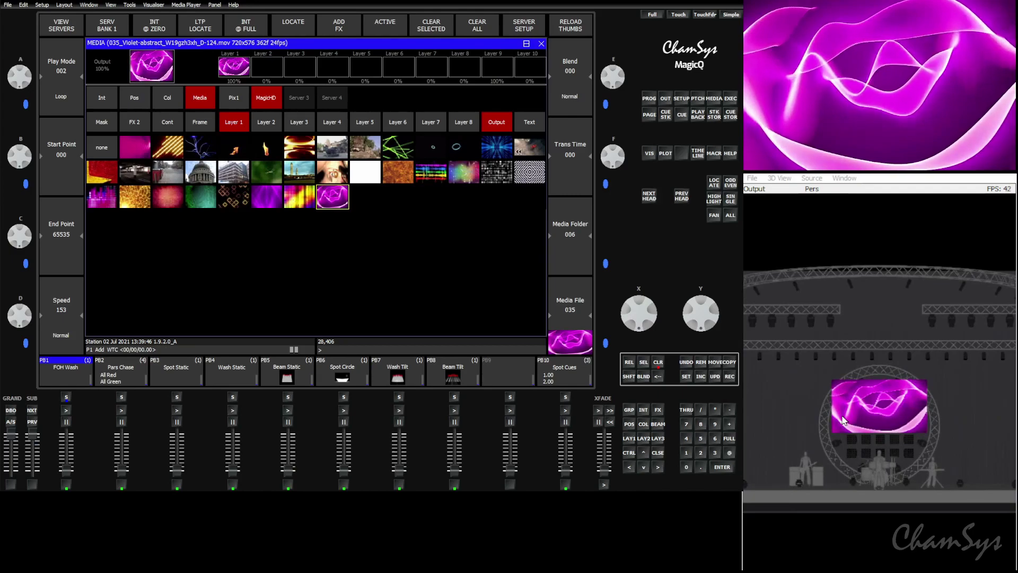
{"action": "scroll", "coordinate": [842, 418], "scroll_direction": "up", "scroll_amount": 5}
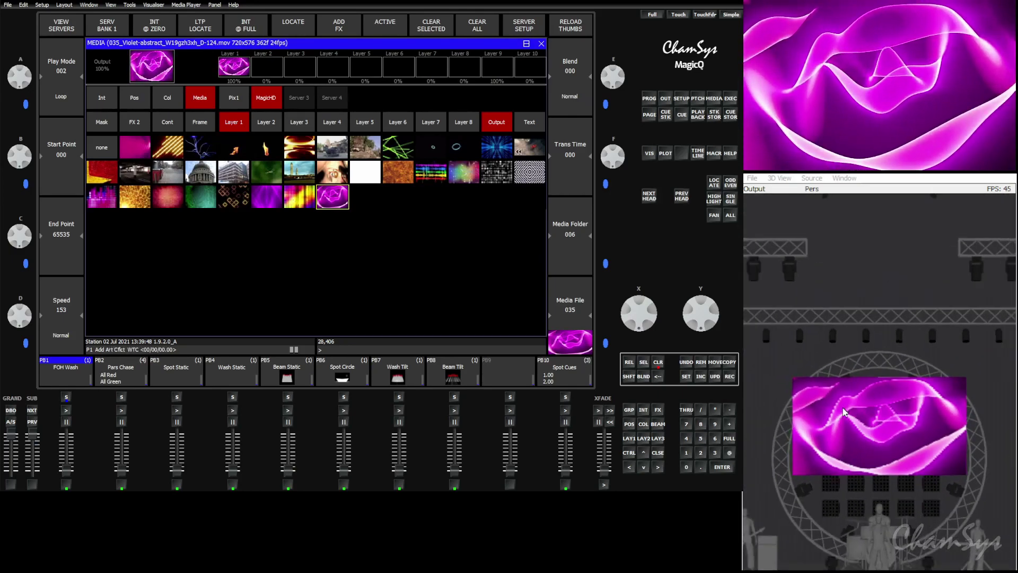
{"action": "scroll", "coordinate": [843, 410], "scroll_direction": "down", "scroll_amount": 10}
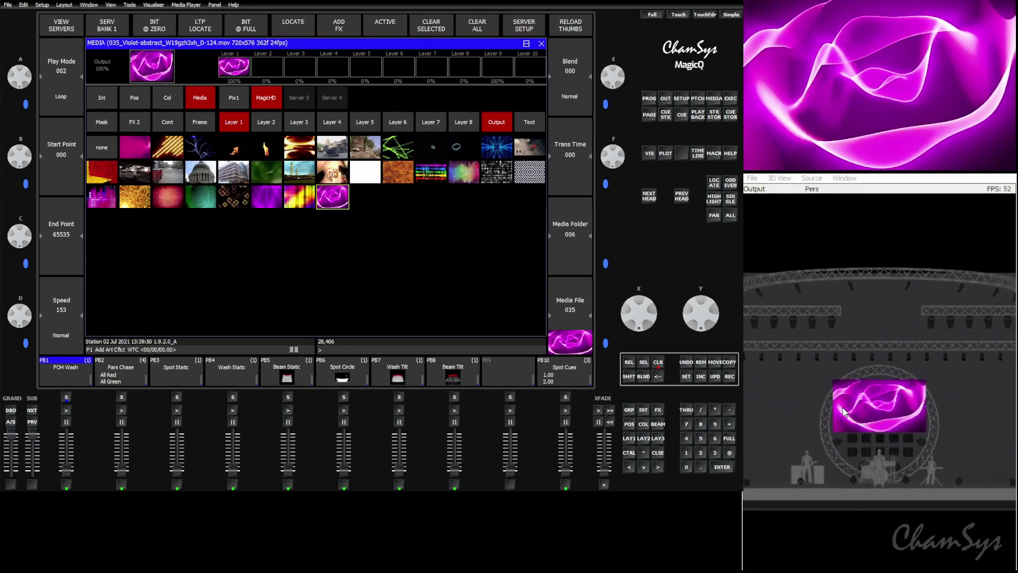
{"action": "scroll", "coordinate": [843, 412], "scroll_direction": "down", "scroll_amount": 5}
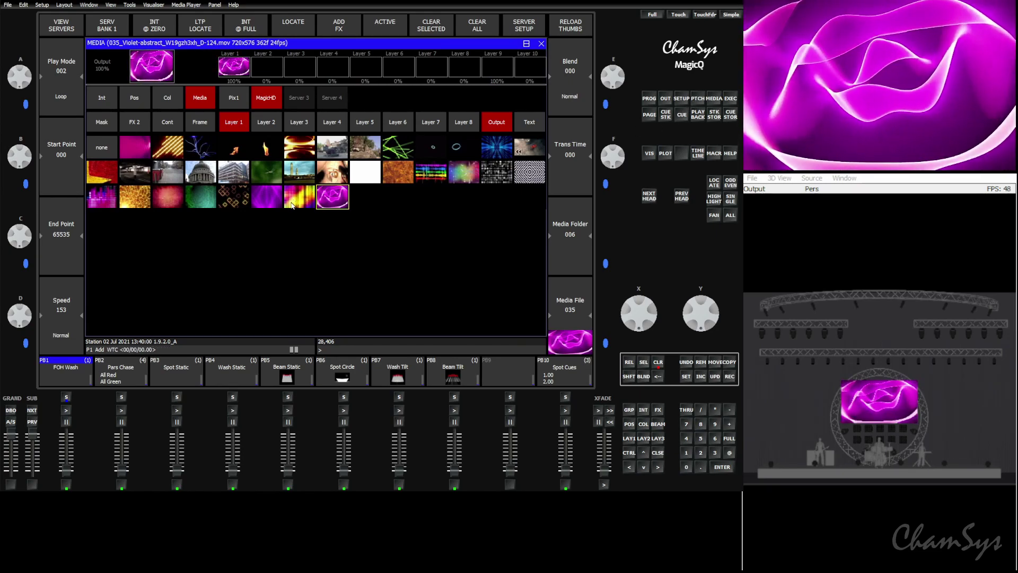
{"action": "left_click", "coordinate": [257, 200]}
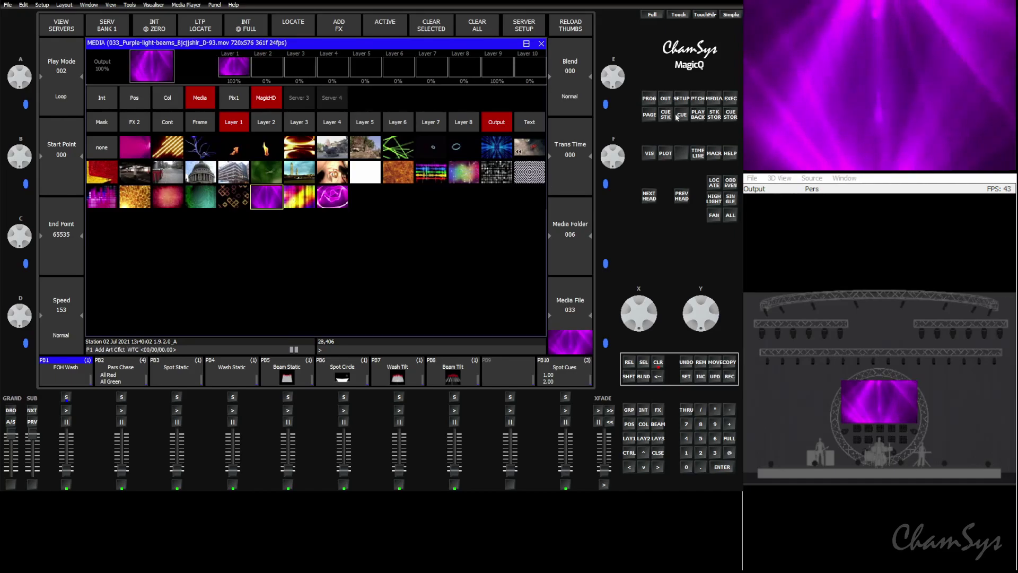
{"action": "left_click", "coordinate": [697, 99]}
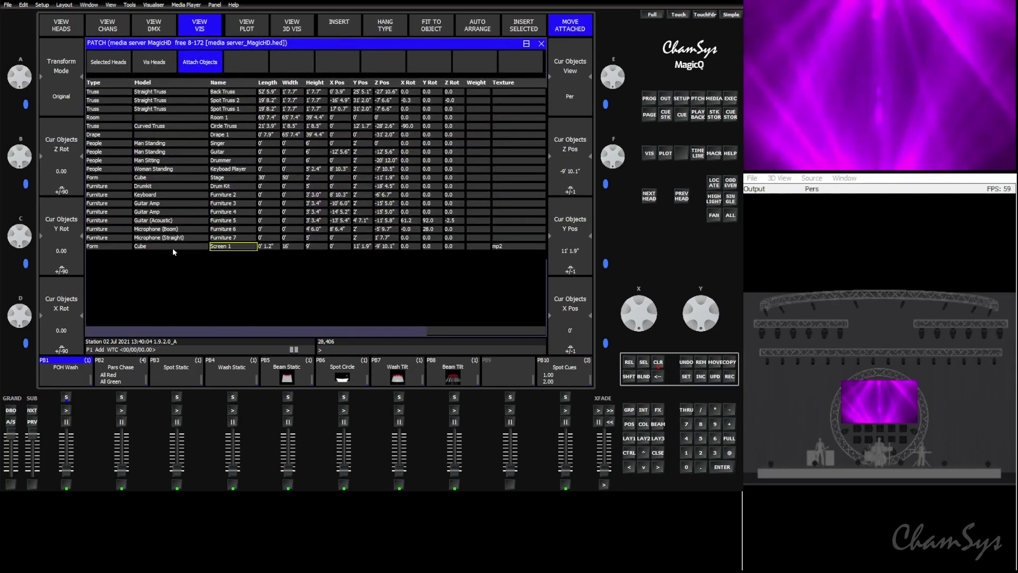
- Insert a new cube form object and name it Screen 2
{"action": "left_click", "coordinate": [334, 27]}
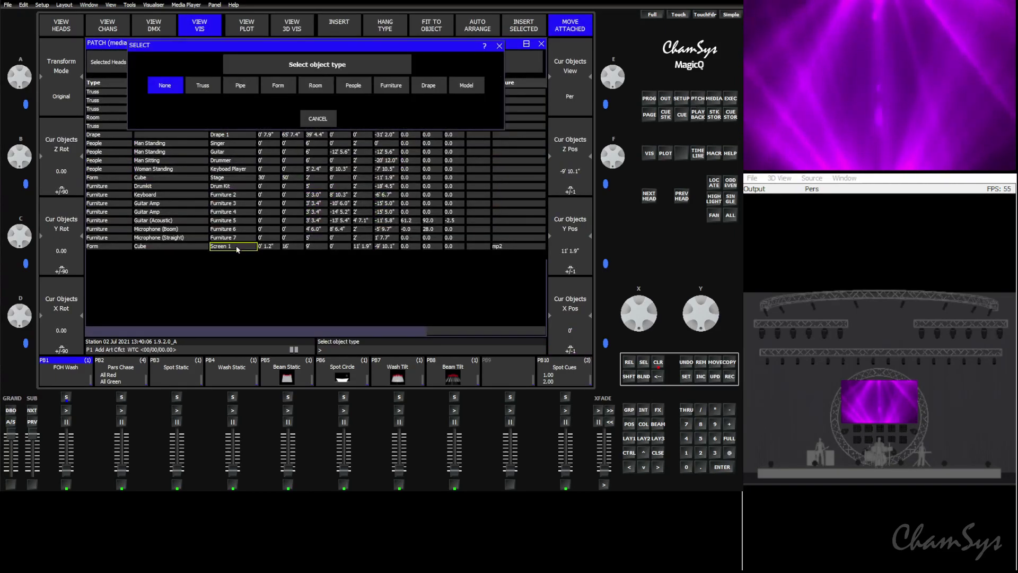
{"action": "left_click", "coordinate": [212, 84]}
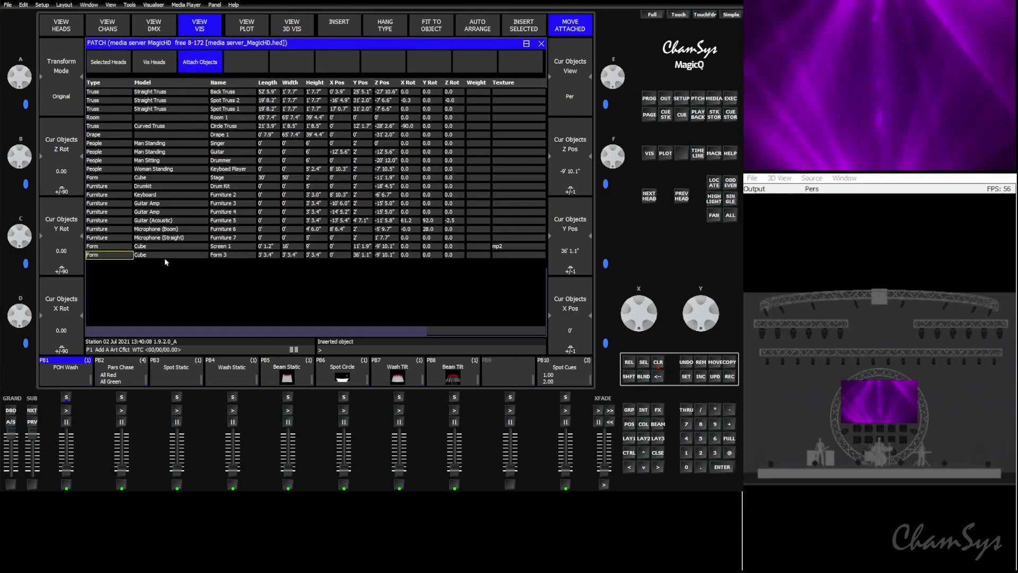
{"action": "left_click", "coordinate": [226, 256]}
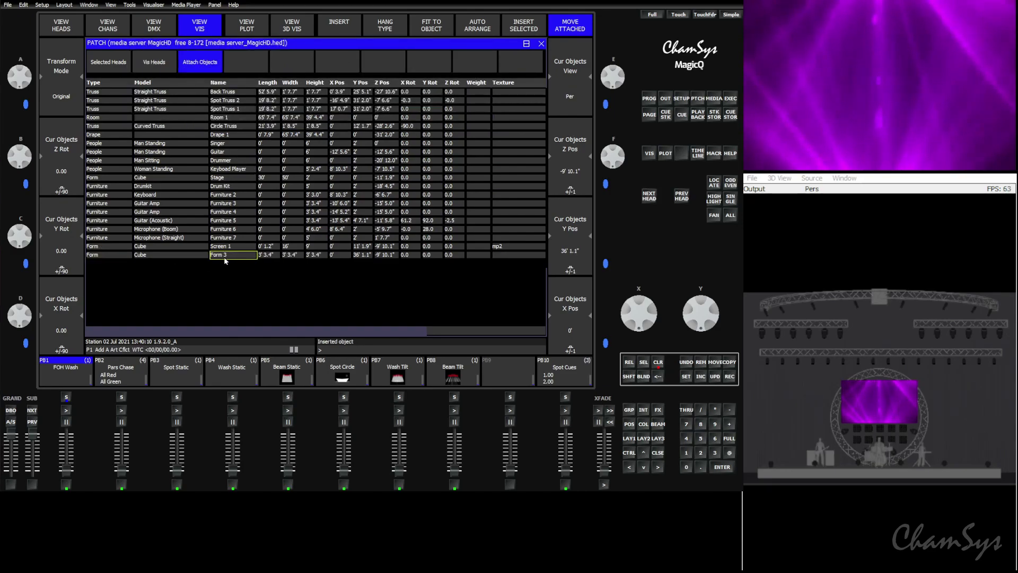
{"action": "type", "text": "Sc"}
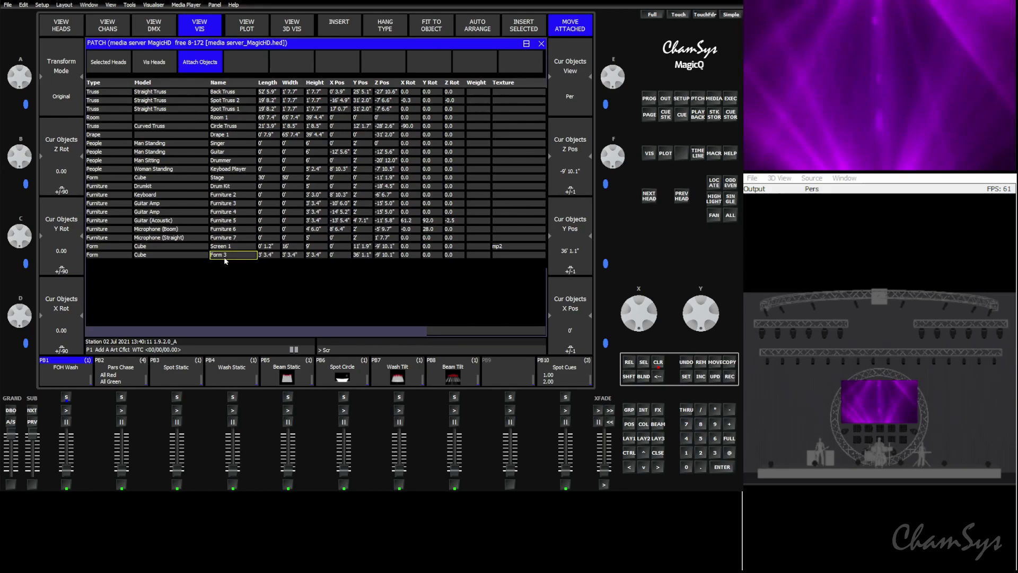
{"action": "type", "text": "reen 2"}
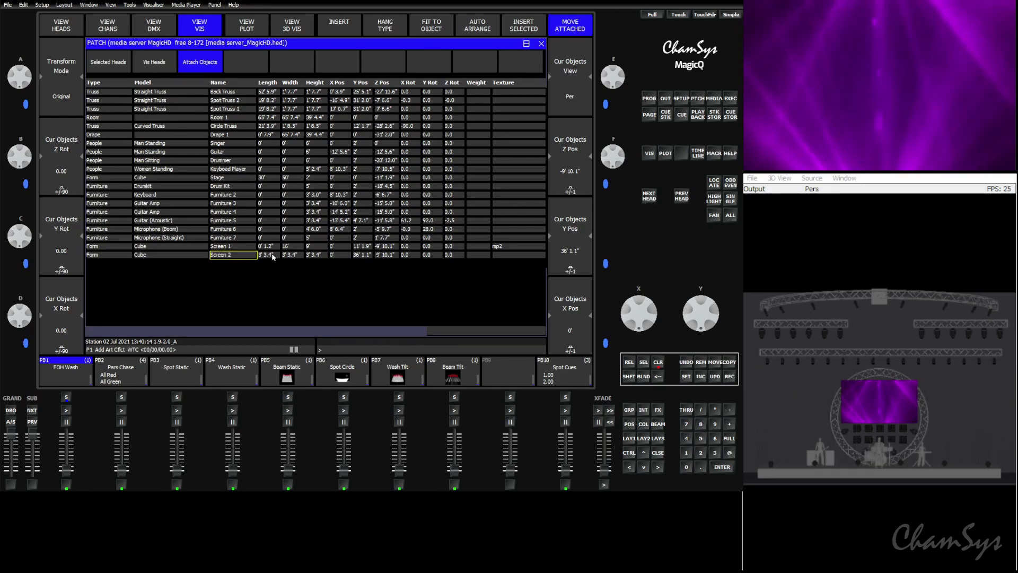
{"action": "key", "text": "Return"}
- Size Screen 2 to 0' 1.2" length, 16' width and 9' height
{"action": "type", "text": "1"}
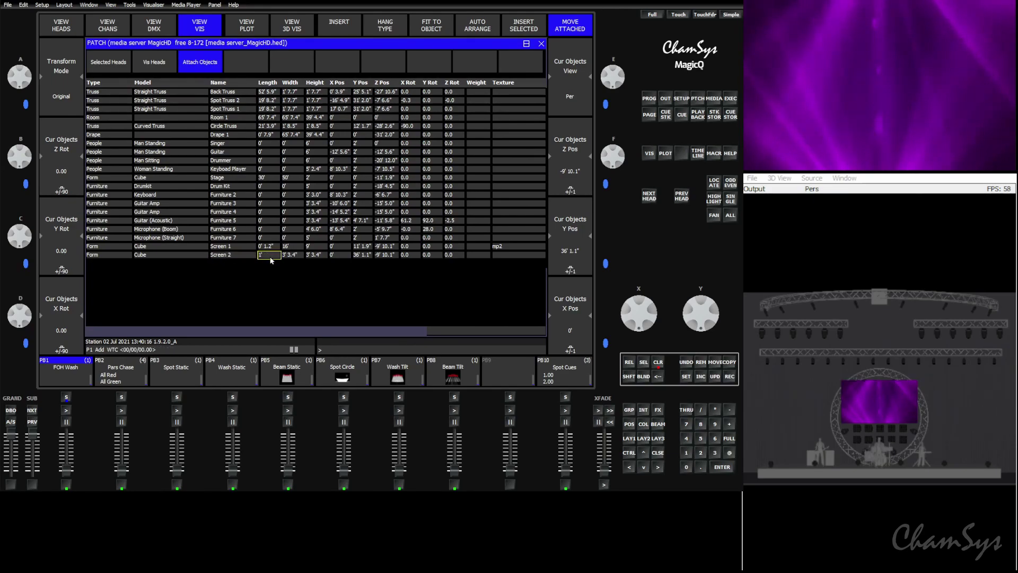
{"action": "key", "text": "Return"}
{"action": "left_click", "coordinate": [270, 256]}
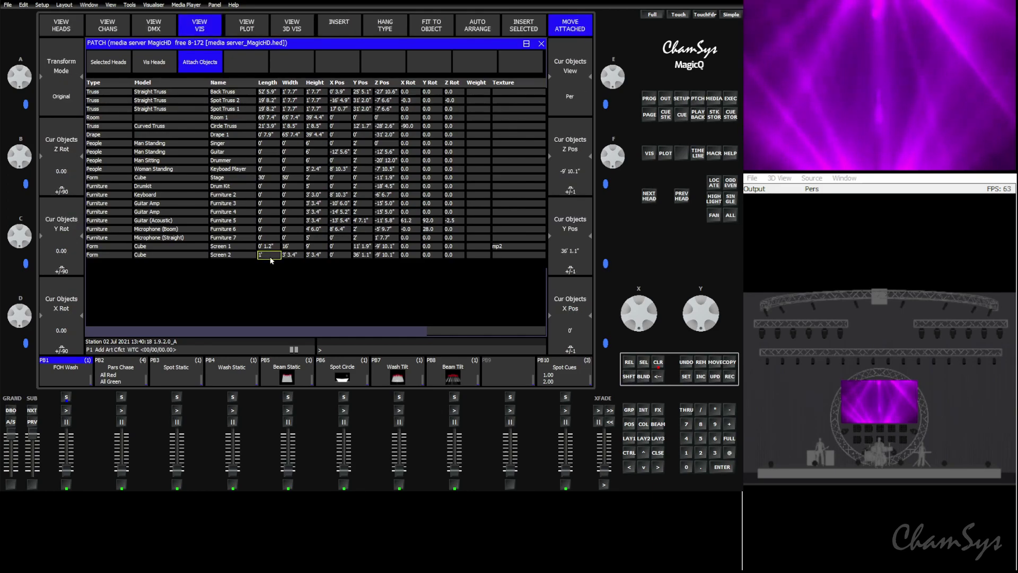
{"action": "key", "text": "Right"}
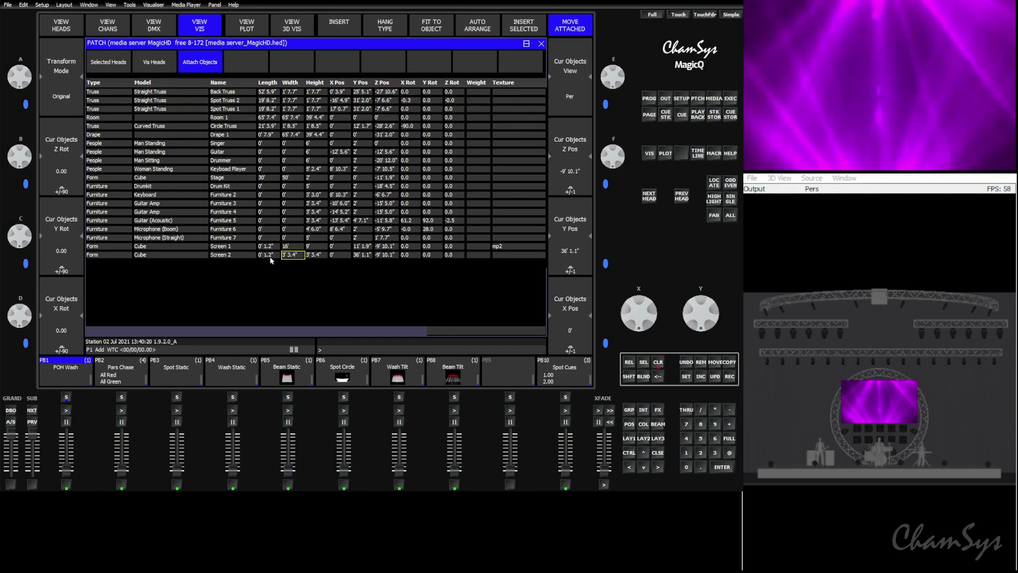
{"action": "type", "text": "16"}
{"action": "key", "text": "Return"}
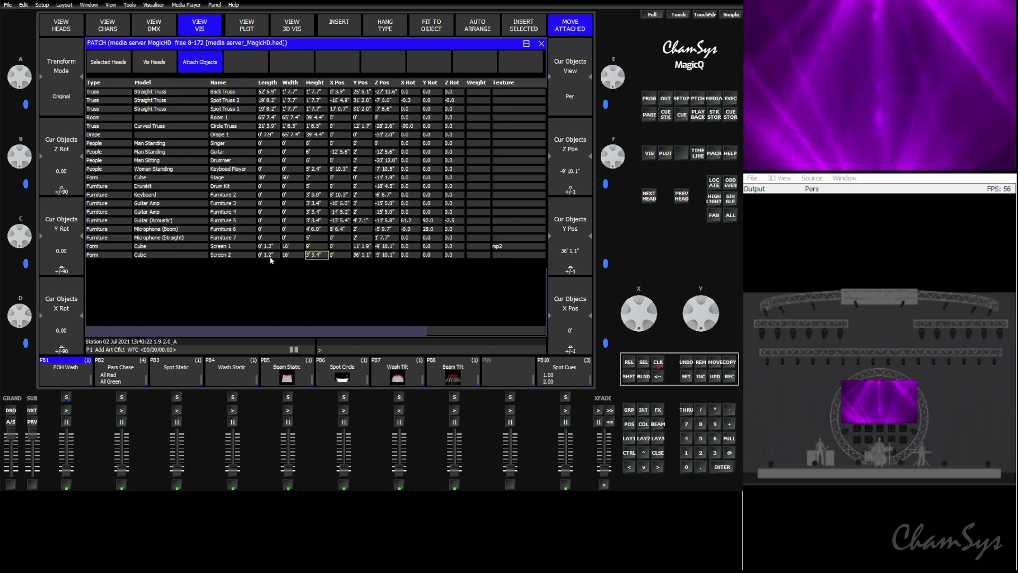
{"action": "key", "text": "Return"}
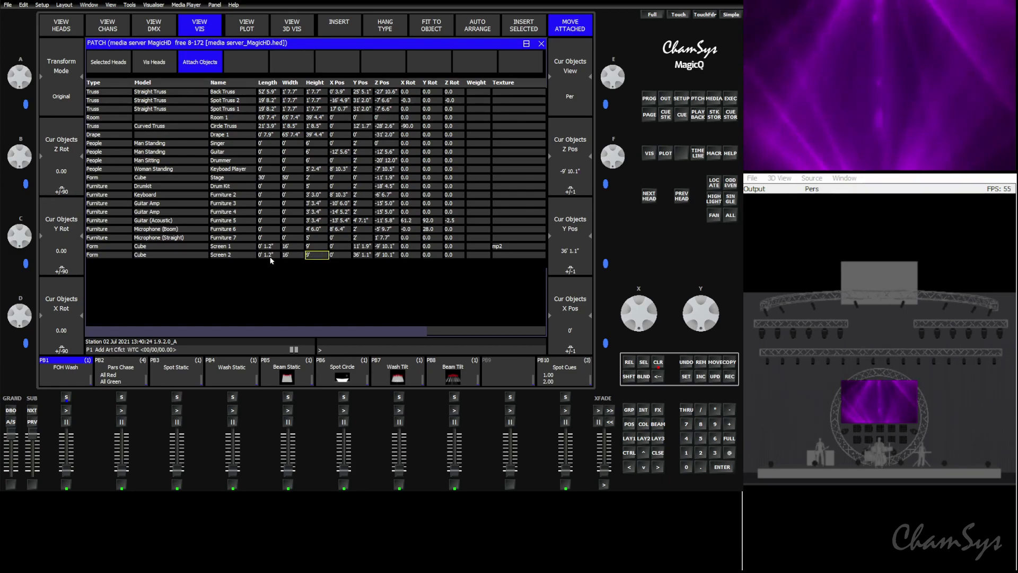
- Apply the mp2 texture to Screen 2
{"action": "left_click", "coordinate": [504, 257]}
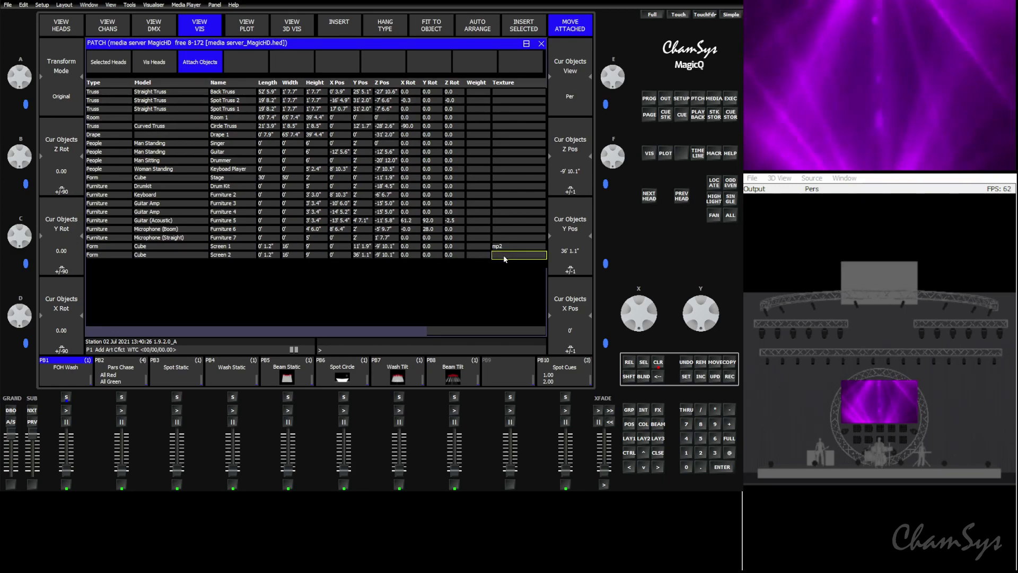
{"action": "type", "text": "mp2"}
{"action": "key", "text": "Return"}
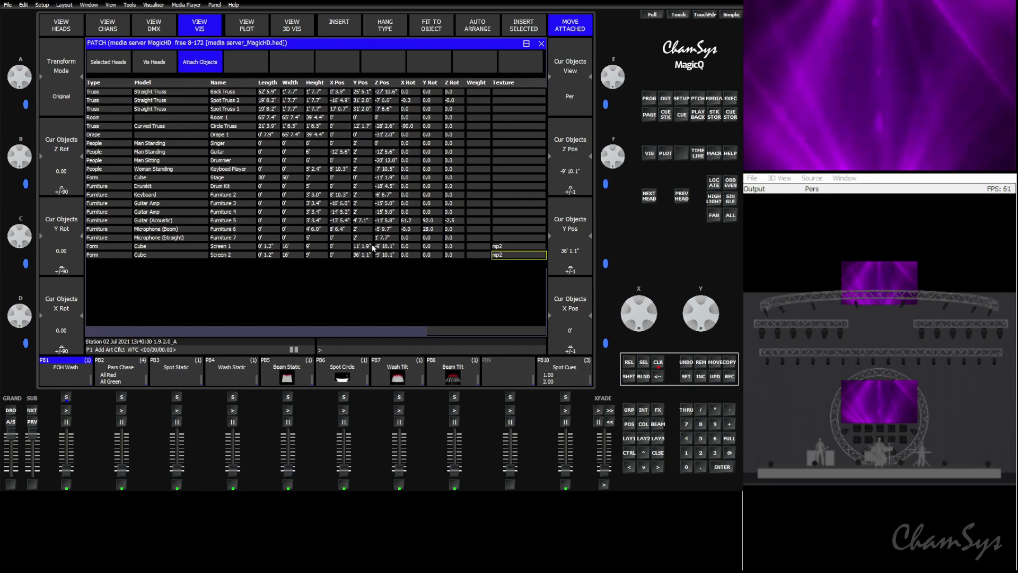
- Set both screens' Y Pos to 11'
{"action": "left_click", "coordinate": [362, 255]}
{"action": "type", "text": "11"}
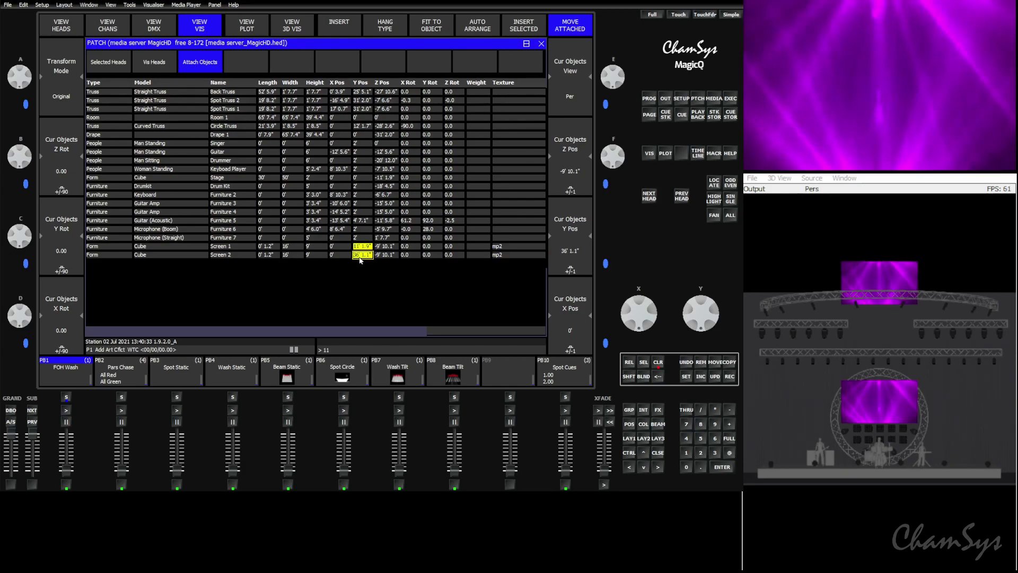
{"action": "key", "text": "Return"}
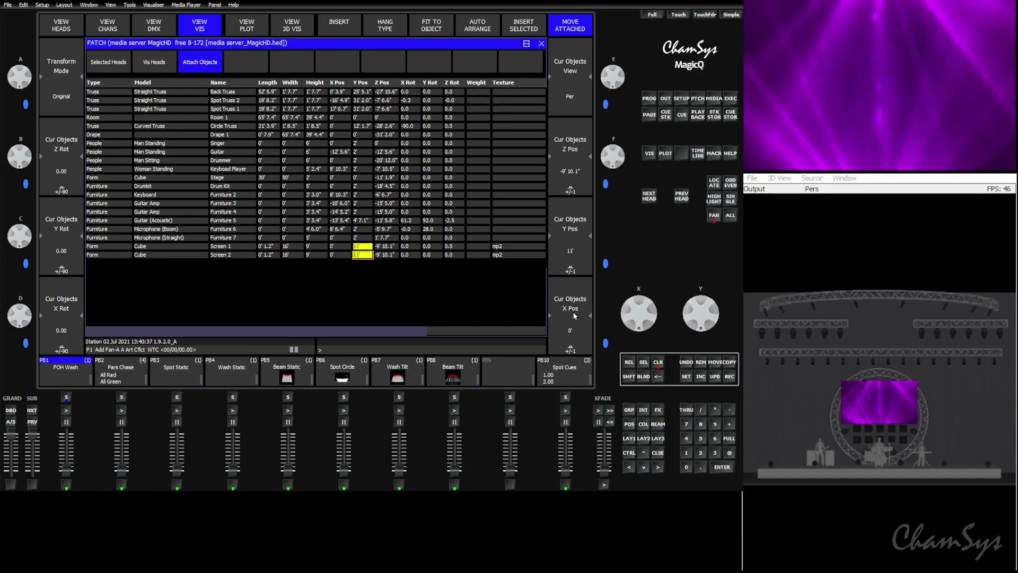
- Fan both screens' X Pos out to ±19' 8.2", stage left and right
{"action": "scroll", "coordinate": [574, 316], "scroll_direction": "down", "scroll_amount": 10}
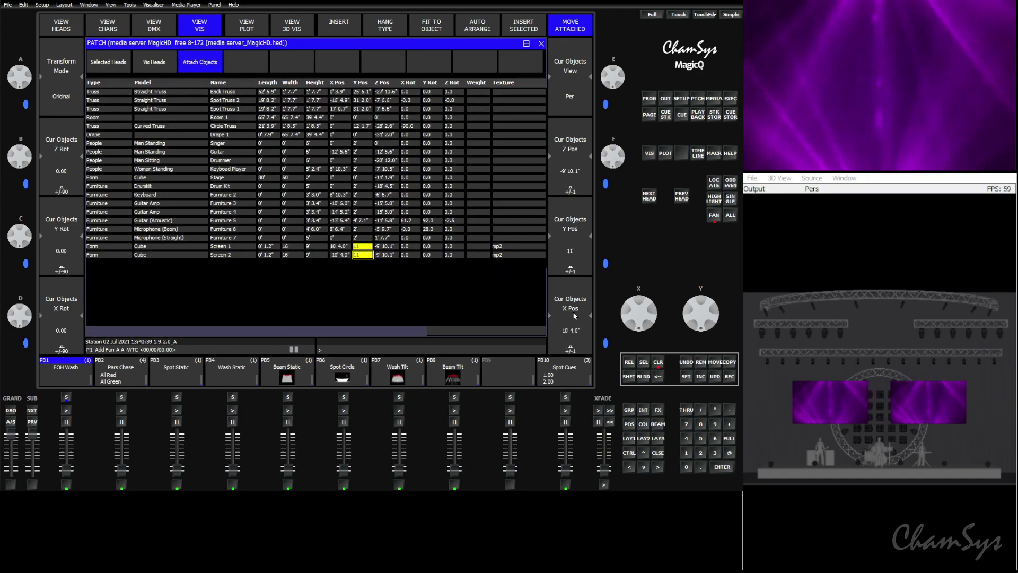
{"action": "scroll", "coordinate": [574, 315], "scroll_direction": "down", "scroll_amount": 10}
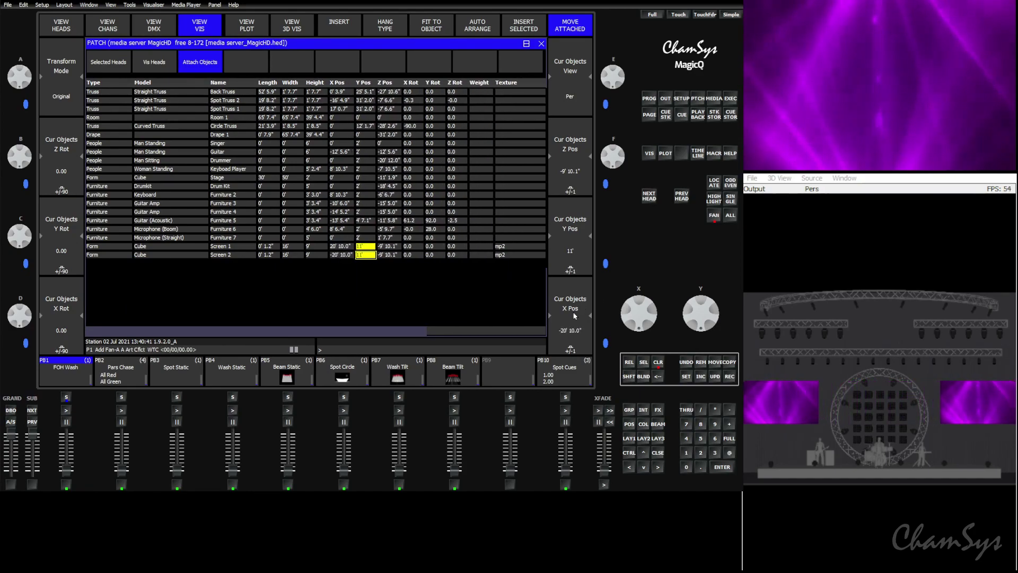
{"action": "scroll", "coordinate": [574, 316], "scroll_direction": "up", "scroll_amount": 1}
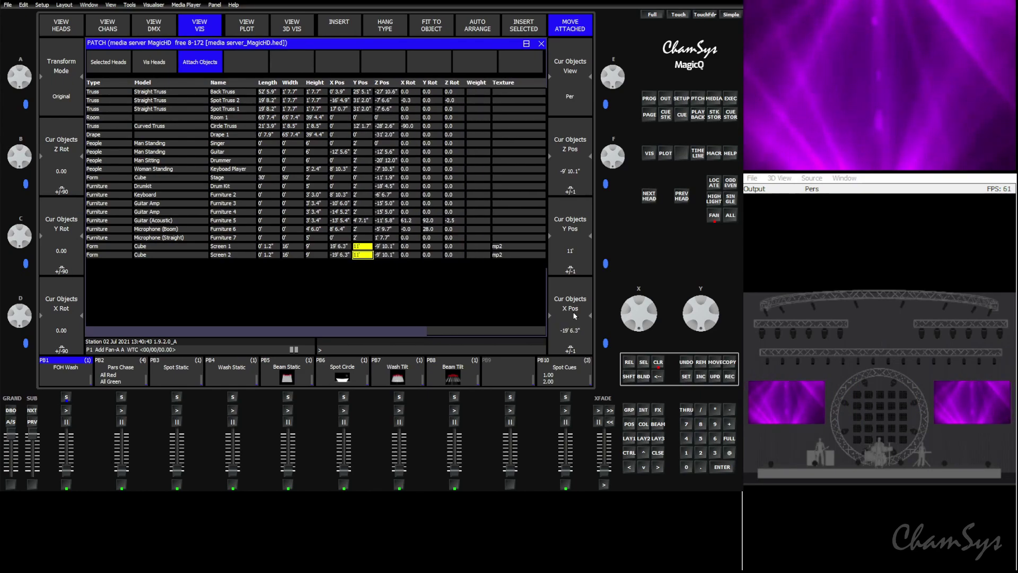
{"action": "scroll", "coordinate": [574, 315], "scroll_direction": "down", "scroll_amount": 1}
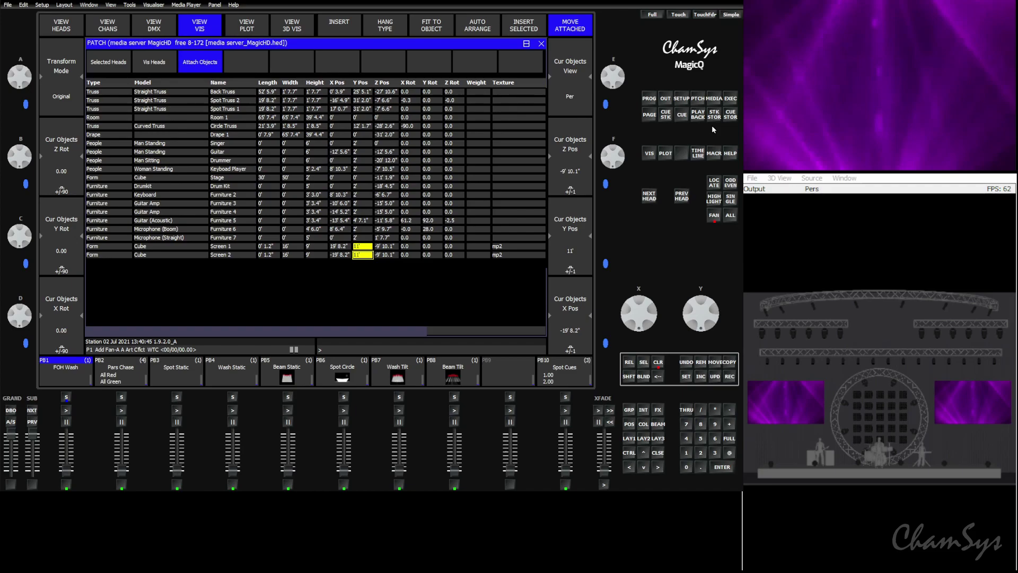
- In the media browser, try the green laser and orange energy-lines clips, then settle on diamonds
{"action": "left_click", "coordinate": [713, 98]}
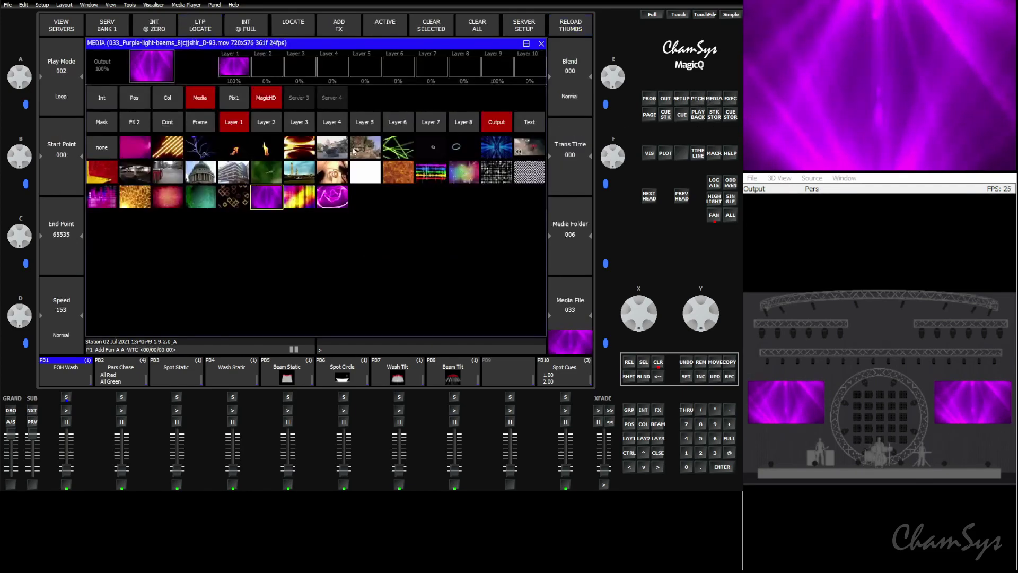
{"action": "left_click", "coordinate": [395, 151]}
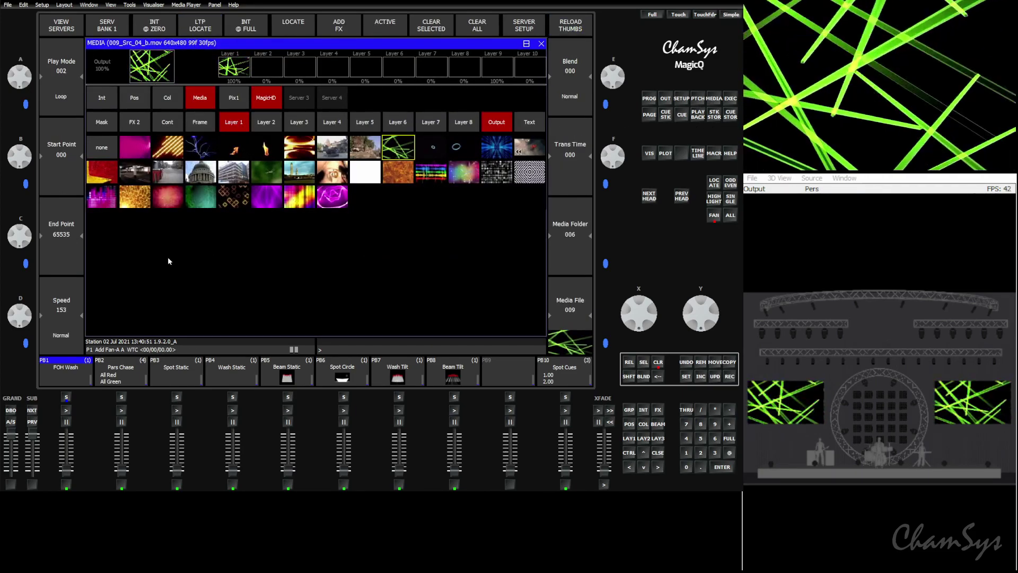
{"action": "left_click", "coordinate": [141, 198]}
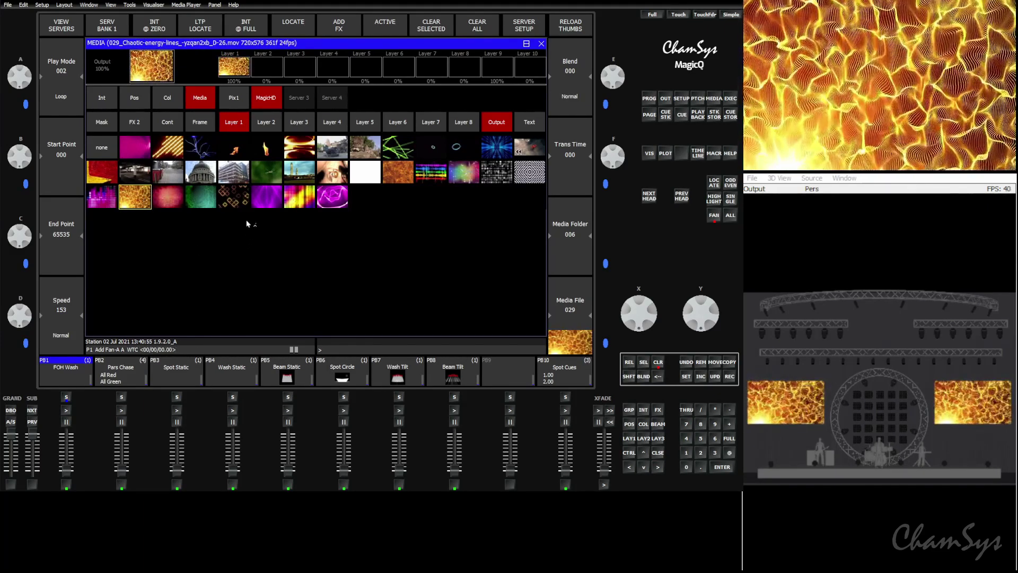
{"action": "left_click", "coordinate": [494, 173]}
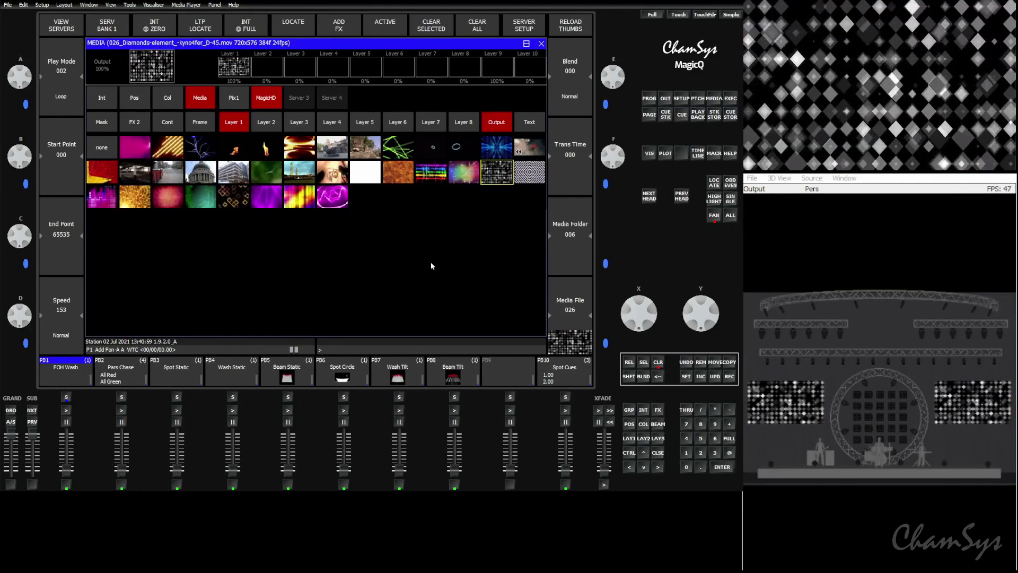